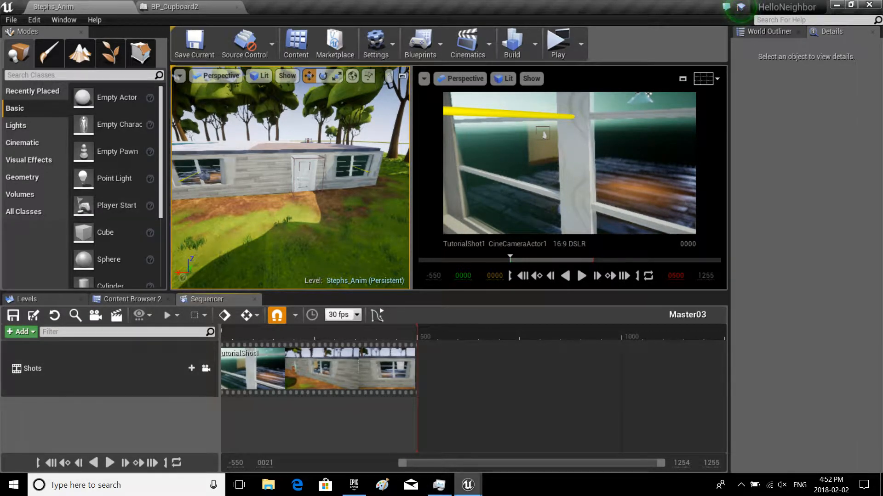
Dismiss the Task Manager window covering the editor
{"action": "left_click", "coordinate": [439, 485]}
{"action": "left_click", "coordinate": [468, 484]}
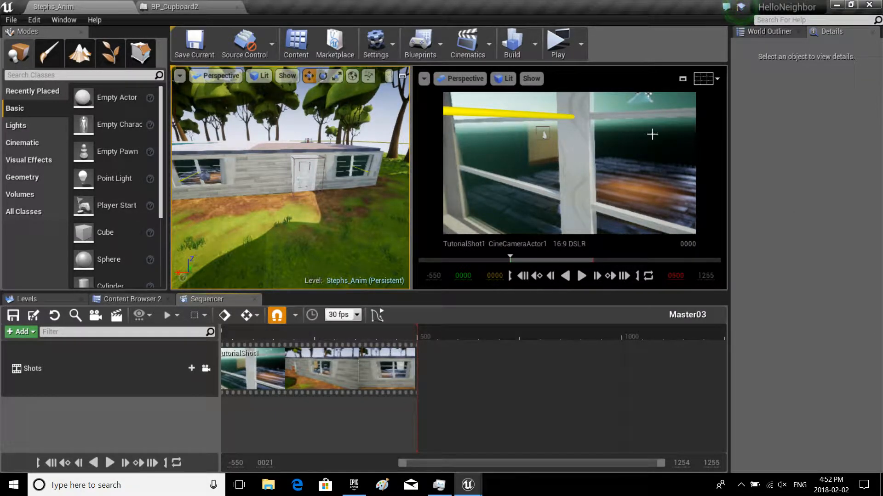
{"action": "scroll", "coordinate": [341, 223], "scroll_direction": "up", "scroll_amount": 3}
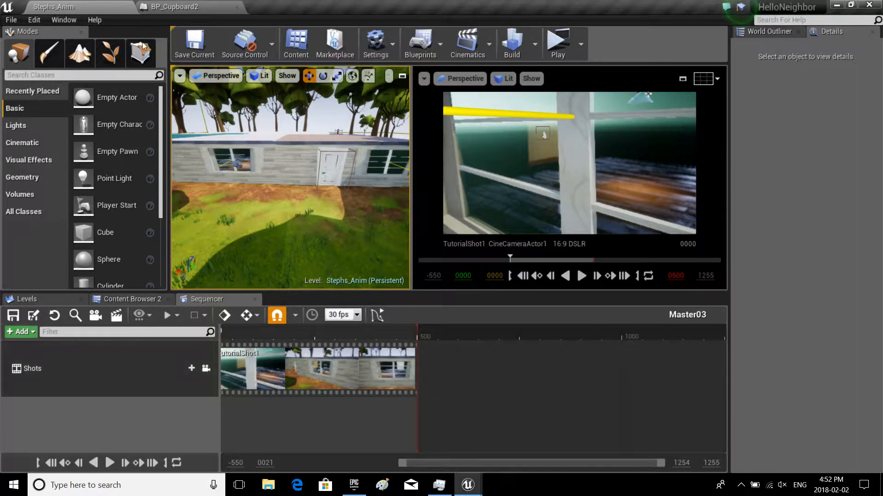
{"action": "scroll", "coordinate": [289, 207], "scroll_direction": "up", "scroll_amount": 2}
Fly the level view from the house exterior inside and select the Wall25 kitchen wall
{"action": "right_click_drag", "start_coordinate": [289, 194], "coordinate": [331, 201]}
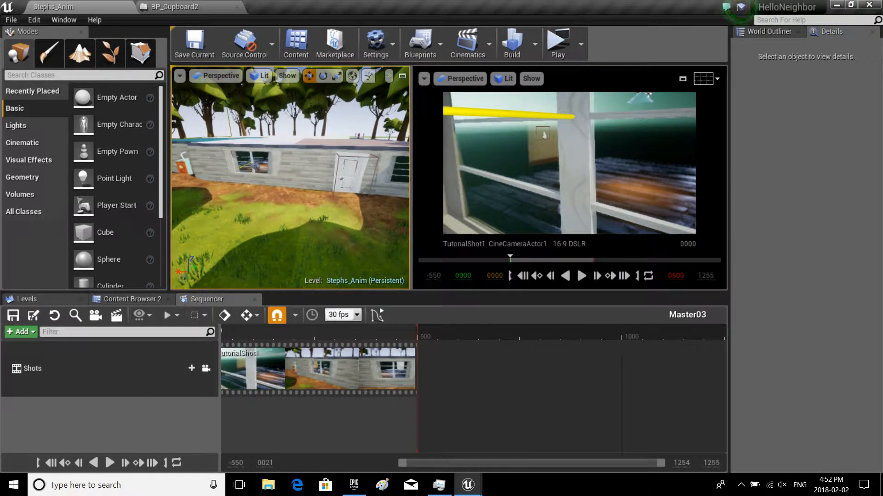
{"action": "mouse_move", "coordinate": [290, 180]}
{"action": "right_mouse_down"}
{"action": "mouse_move", "coordinate": [303, 207]}
{"action": "mouse_move", "coordinate": [318, 207]}
{"action": "mouse_move", "coordinate": [297, 197]}
{"action": "right_mouse_up"}
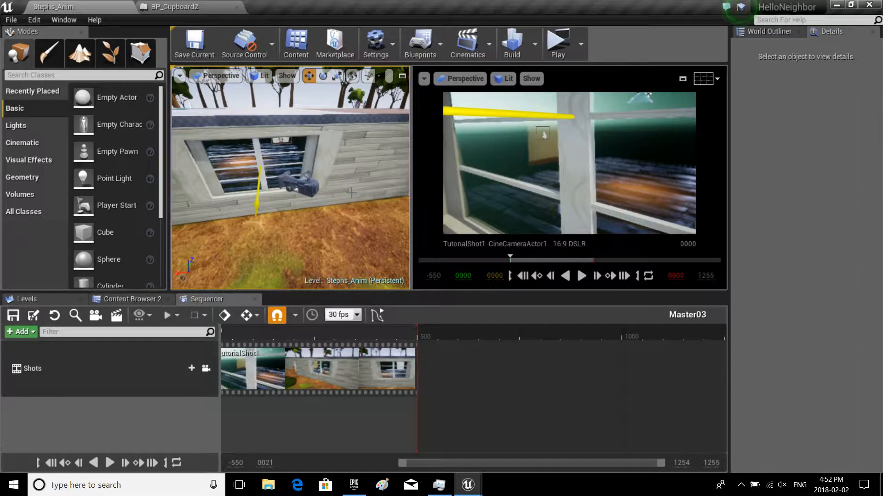
{"action": "mouse_move", "coordinate": [351, 193]}
{"action": "right_mouse_down"}
{"action": "mouse_move", "coordinate": [332, 200]}
{"action": "mouse_move", "coordinate": [303, 193]}
{"action": "mouse_move", "coordinate": [336, 173]}
{"action": "mouse_move", "coordinate": [317, 186]}
{"action": "mouse_move", "coordinate": [310, 179]}
{"action": "mouse_move", "coordinate": [331, 187]}
{"action": "mouse_move", "coordinate": [280, 133]}
{"action": "right_mouse_up"}
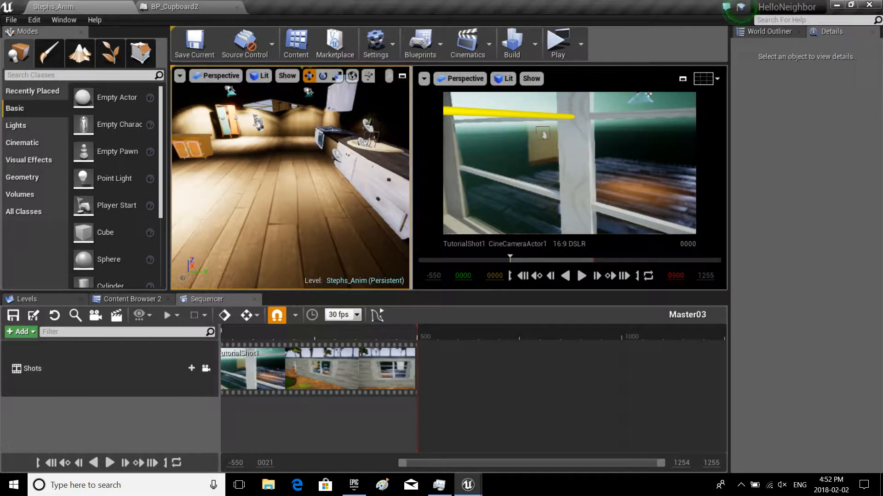
{"action": "left_click", "coordinate": [387, 138]}
Maximize the perspective viewport, fly around the counter and bring up Content Browser 2 with no asset selected
{"action": "left_click", "coordinate": [404, 77]}
{"action": "mouse_move", "coordinate": [448, 179]}
{"action": "right_mouse_down"}
{"action": "mouse_move", "coordinate": [359, 158]}
{"action": "mouse_move", "coordinate": [414, 172]}
{"action": "mouse_move", "coordinate": [393, 169]}
{"action": "right_mouse_up"}
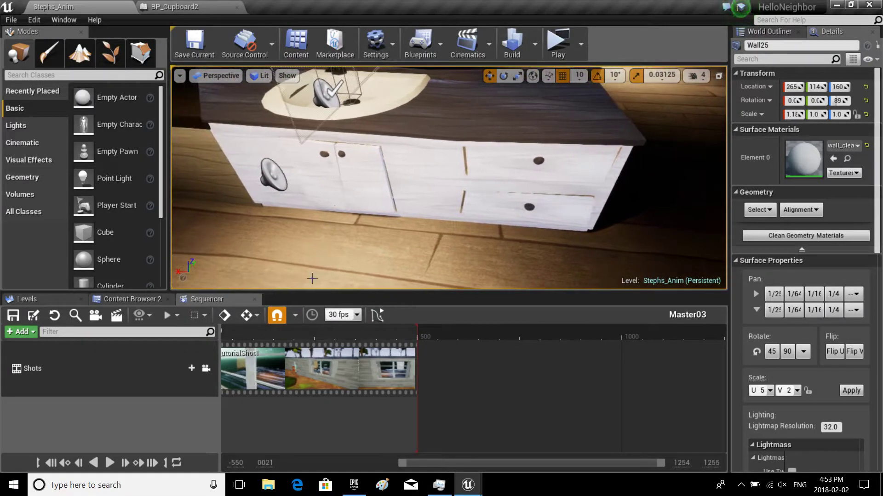
{"action": "left_click", "coordinate": [123, 301]}
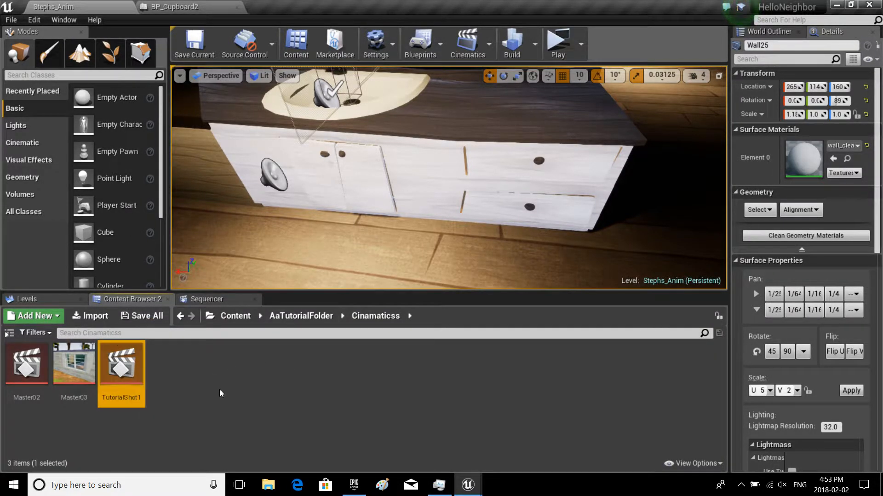
{"action": "left_click", "coordinate": [207, 392]}
Create a new Level Sequence asset named TutorialShot2 in the Cinematicss folder
{"action": "right_click", "coordinate": [181, 387]}
{"action": "mouse_move", "coordinate": [206, 252]}
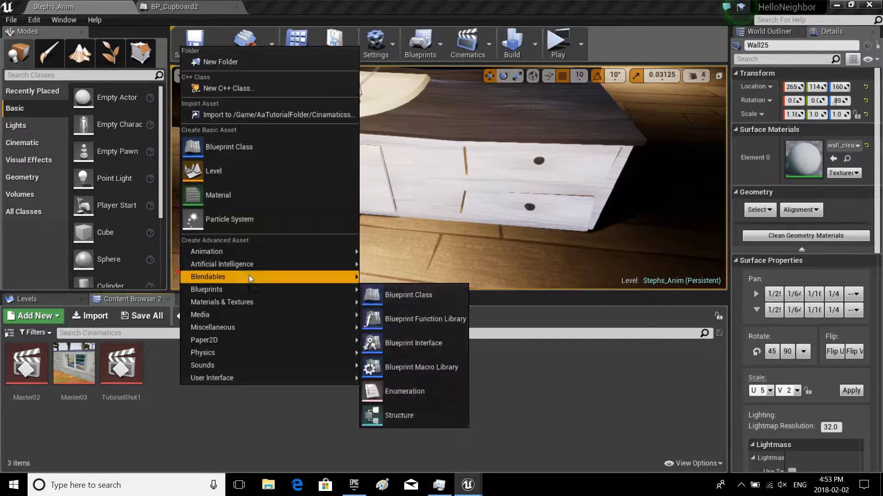
{"action": "left_click", "coordinate": [412, 411]}
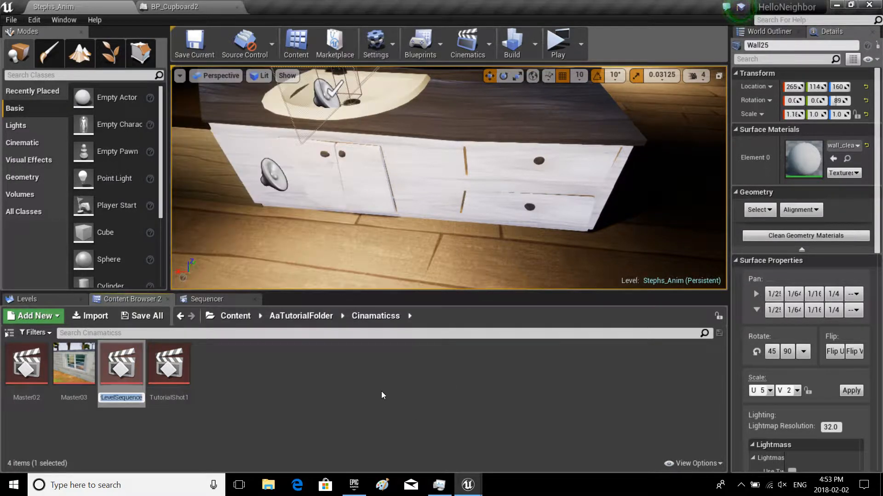
{"action": "type", "text": "Tu"}
{"action": "type", "text": "torialShot2"}
{"action": "key", "text": "Return"}
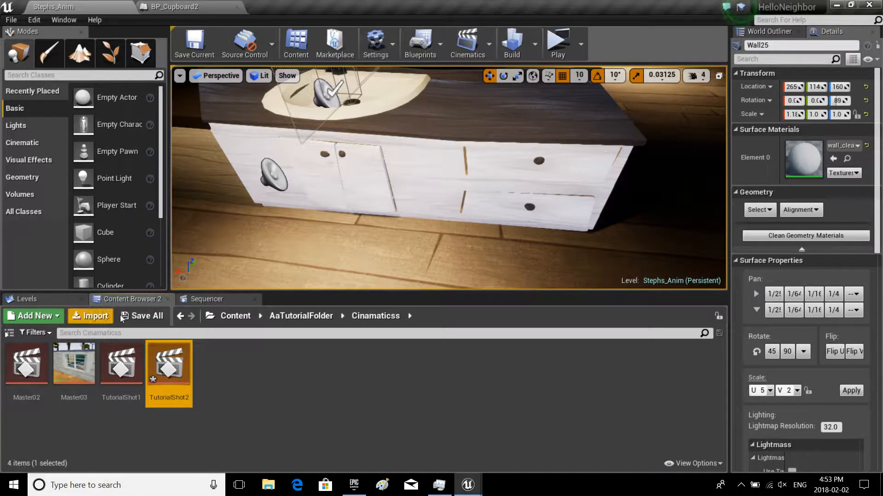
Save TutorialShot2 via Save All and return to the Master03 timeline
{"action": "left_click", "coordinate": [146, 319]}
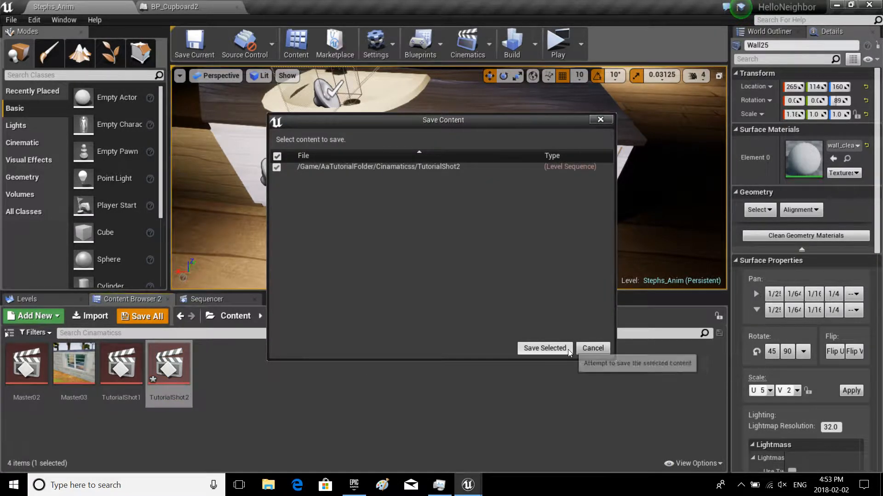
{"action": "left_click", "coordinate": [544, 348]}
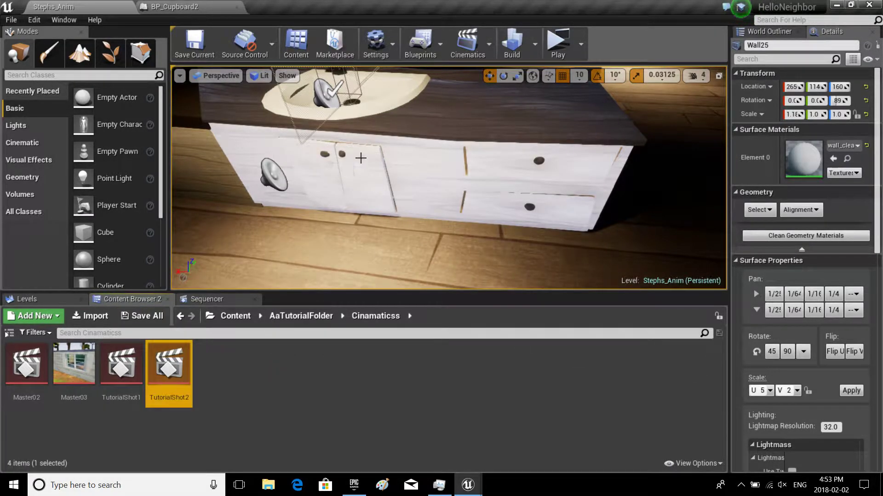
{"action": "left_click", "coordinate": [208, 300]}
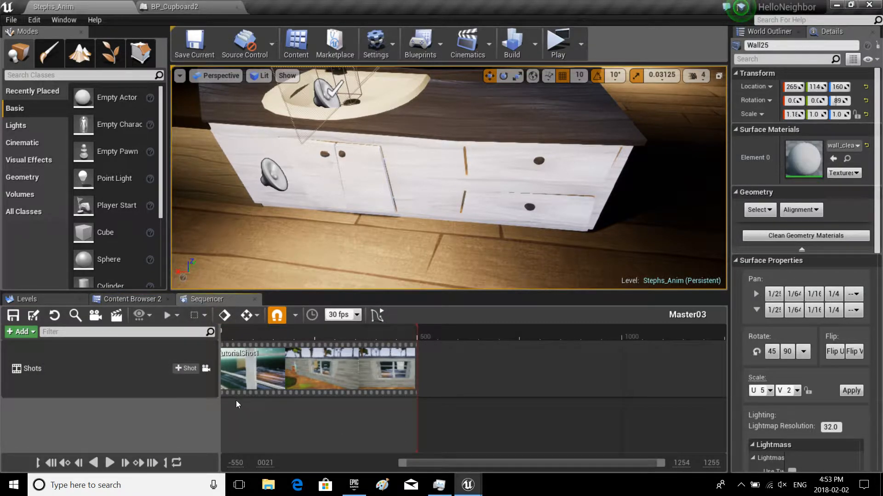
Insert TutorialShot2 into Master03's shots track from the shot picker
{"action": "left_click", "coordinate": [189, 368]}
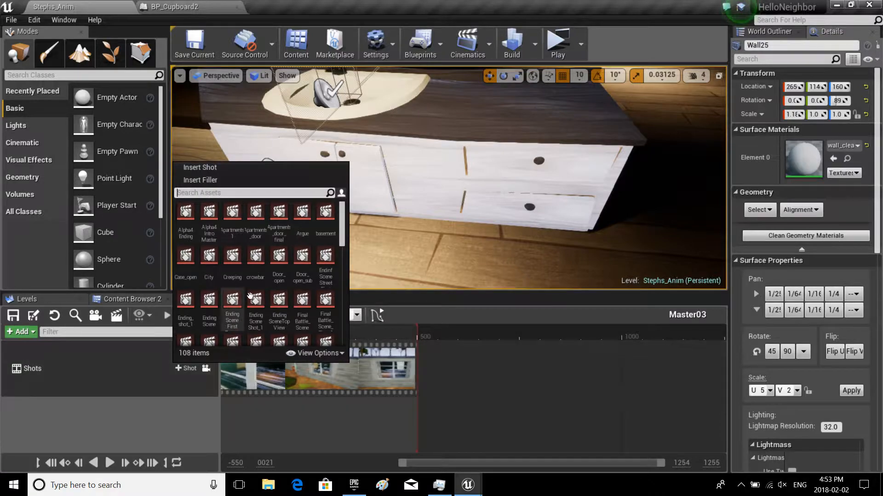
{"action": "type", "text": "tut"}
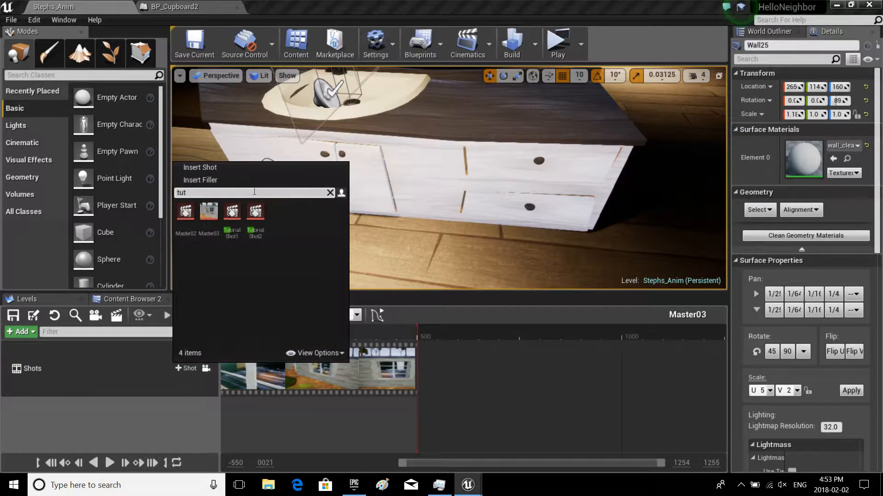
{"action": "double_click", "coordinate": [255, 214]}
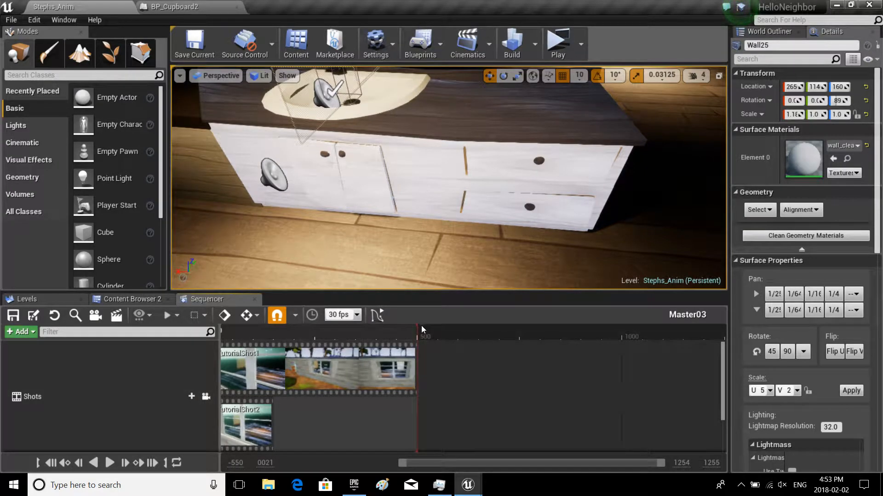
{"action": "left_click_drag", "start_coordinate": [417, 333], "coordinate": [621, 327]}
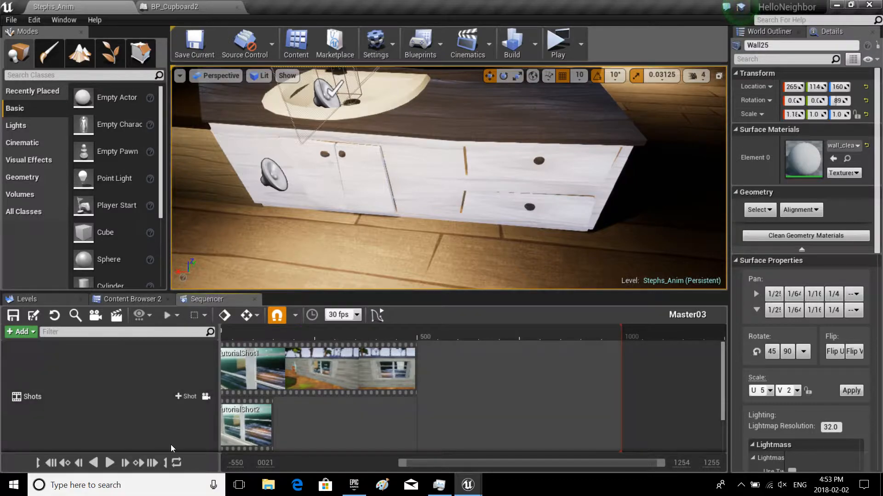
Place TutorialShot2 after the first shot, lengthen it, and enter it for editing
{"action": "left_click_drag", "start_coordinate": [235, 422], "coordinate": [436, 423]}
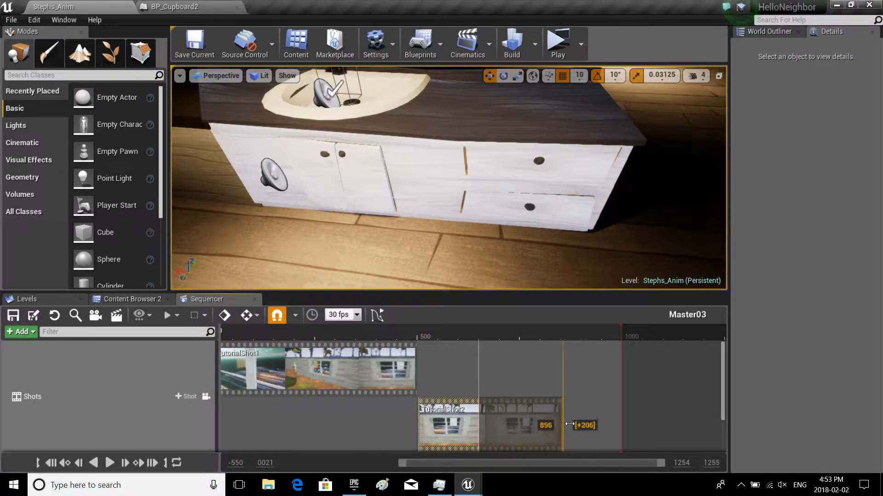
{"action": "left_click_drag", "start_coordinate": [478, 427], "coordinate": [619, 426]}
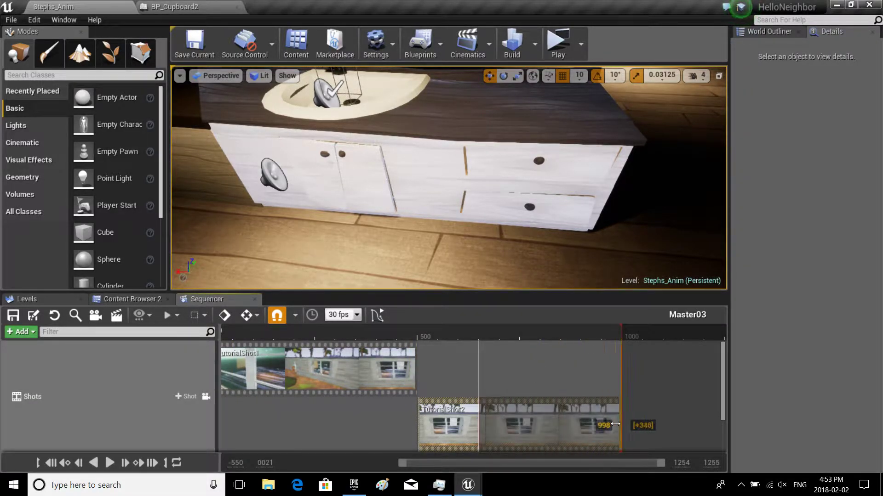
{"action": "double_click", "coordinate": [463, 427]}
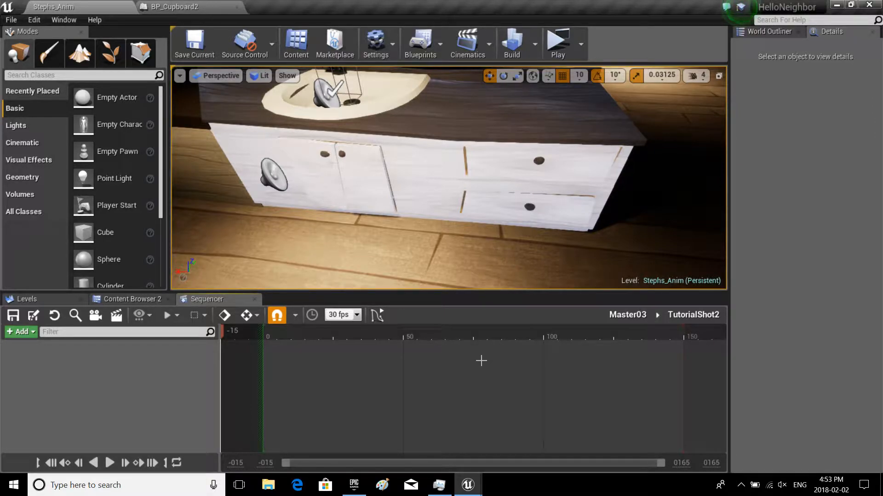
Jump the TutorialShot2 timeline to frame 500 and set the playback end there
{"action": "key", "text": "ctrl+g"}
{"action": "type", "text": "500"}
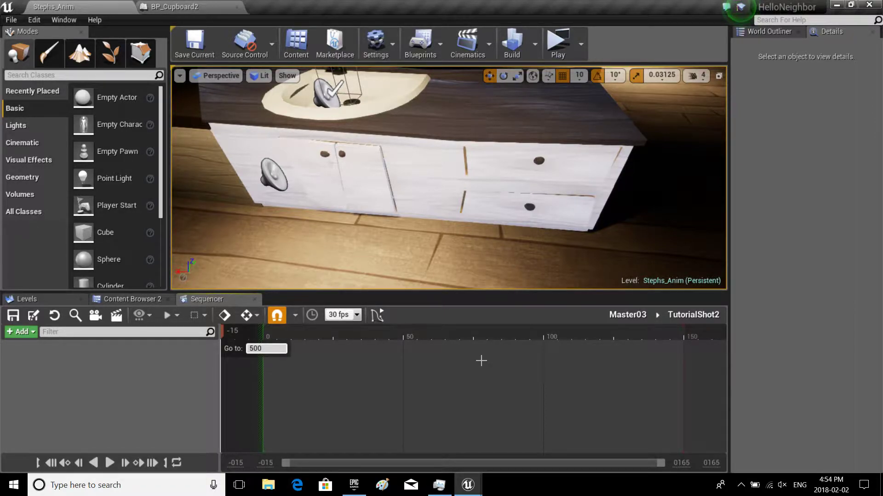
{"action": "key", "text": "Return"}
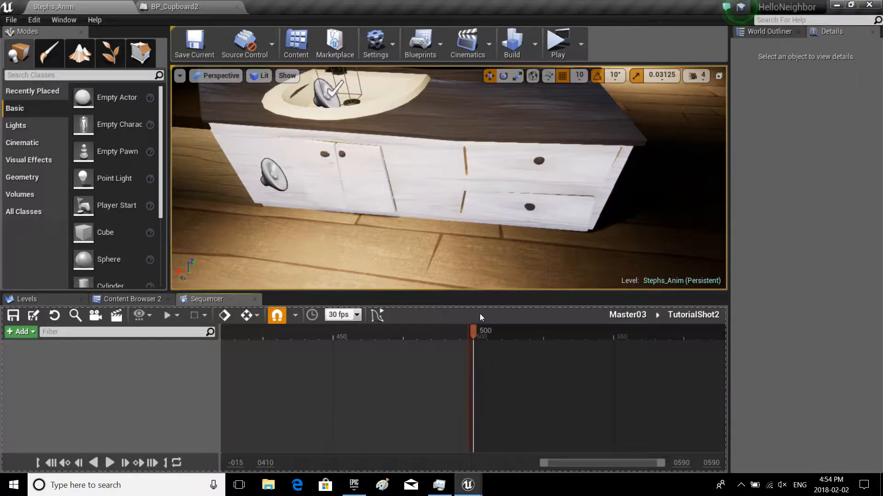
{"action": "left_click", "coordinate": [718, 75]}
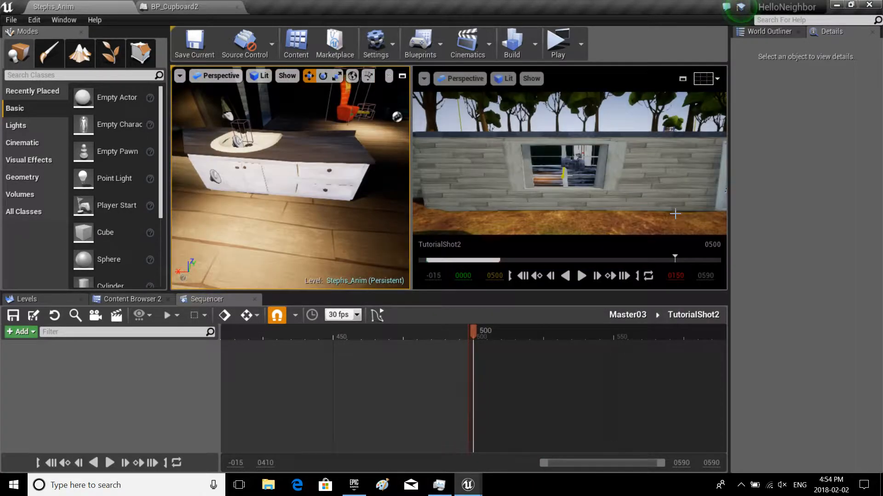
{"action": "left_click", "coordinate": [648, 276]}
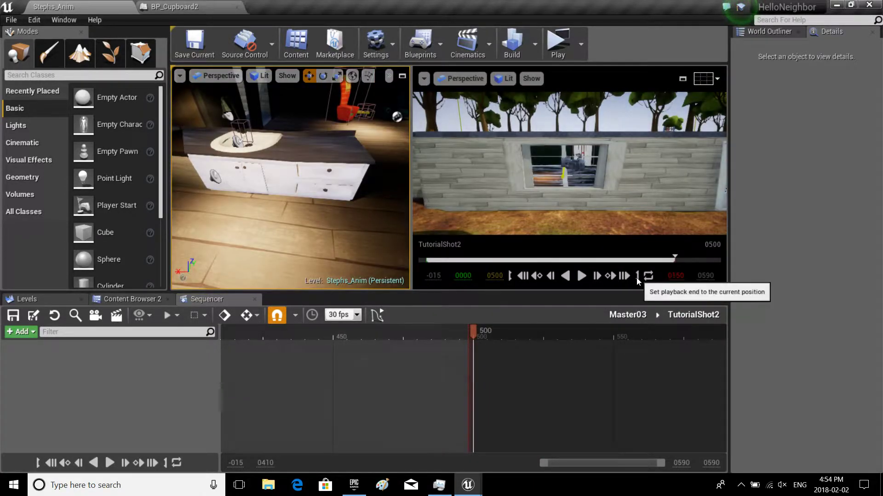
Maximize the perspective viewport again and look around the kitchen
{"action": "left_click", "coordinate": [404, 78]}
{"action": "mouse_move", "coordinate": [422, 196]}
{"action": "right_mouse_down"}
{"action": "mouse_move", "coordinate": [483, 179]}
{"action": "mouse_move", "coordinate": [386, 207]}
{"action": "right_mouse_up"}
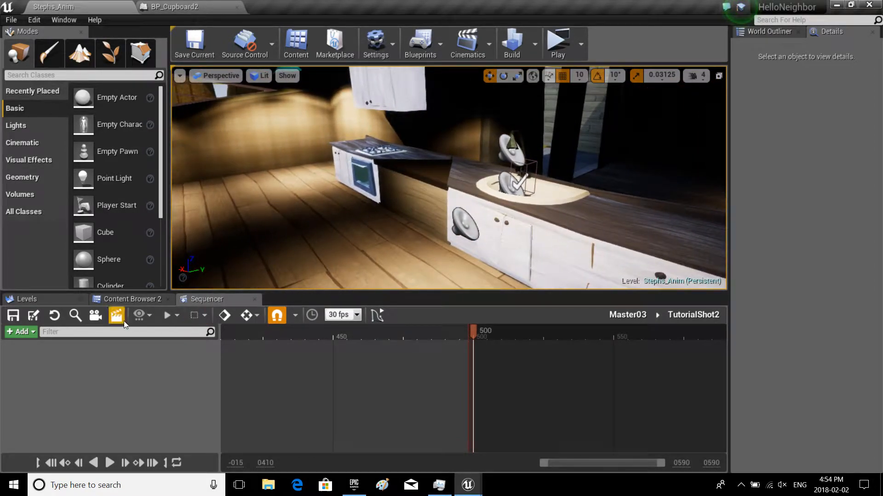
From the Content root, filter assets by 'sk' and select the neighbour_lowpoly skeletal mesh
{"action": "left_click", "coordinate": [128, 299]}
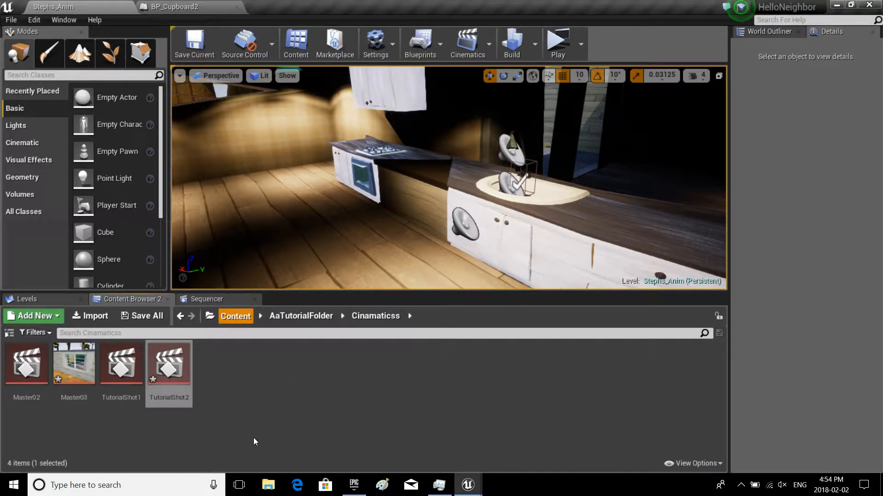
{"action": "left_click", "coordinate": [235, 317]}
{"action": "scroll", "coordinate": [494, 393], "scroll_direction": "down", "scroll_amount": 3}
{"action": "scroll", "coordinate": [494, 394], "scroll_direction": "down", "scroll_amount": 2}
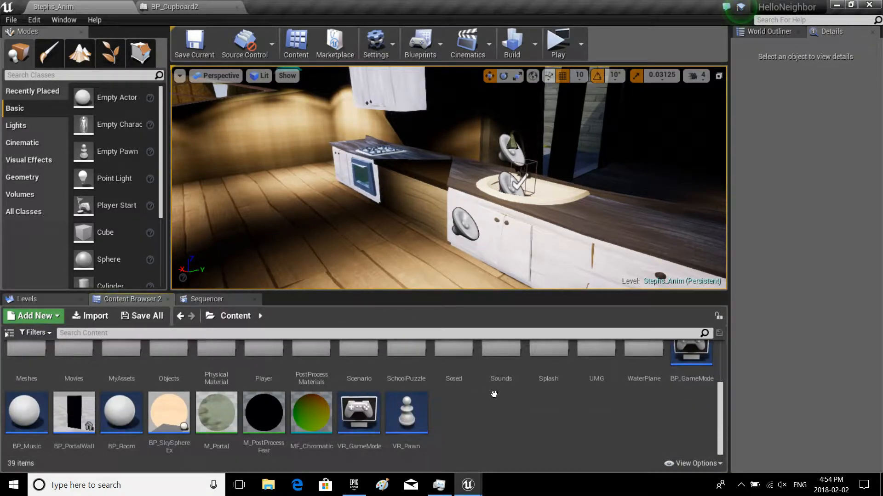
{"action": "scroll", "coordinate": [494, 393], "scroll_direction": "up", "scroll_amount": 3}
{"action": "scroll", "coordinate": [415, 359], "scroll_direction": "up", "scroll_amount": 2}
{"action": "type", "text": "s"}
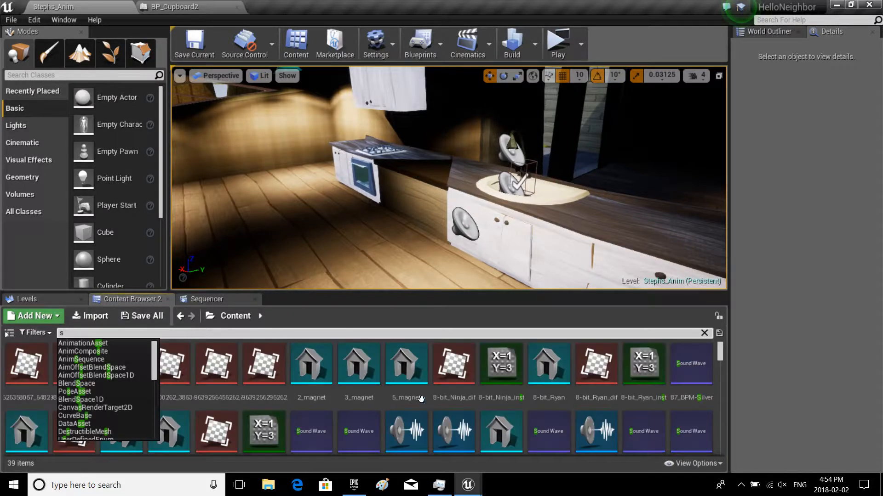
{"action": "type", "text": "k"}
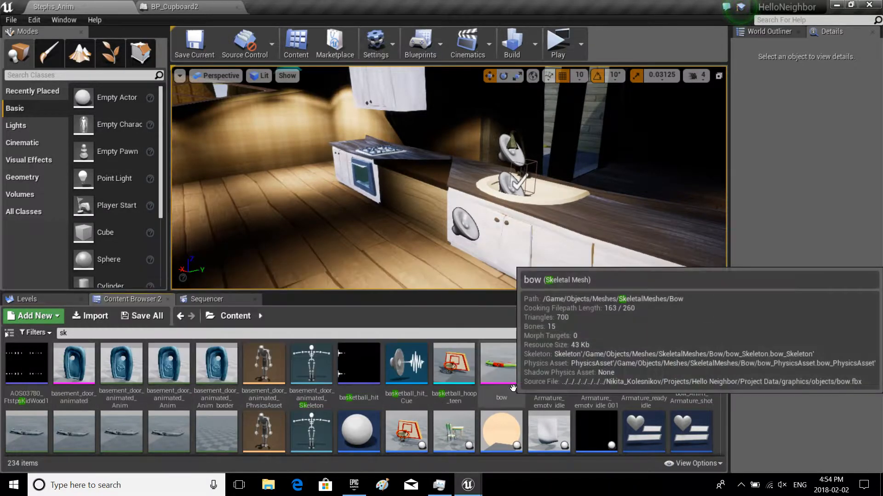
{"action": "scroll", "coordinate": [513, 390], "scroll_direction": "down", "scroll_amount": 1}
{"action": "scroll", "coordinate": [513, 390], "scroll_direction": "down", "scroll_amount": 1}
{"action": "scroll", "coordinate": [513, 390], "scroll_direction": "down", "scroll_amount": 1}
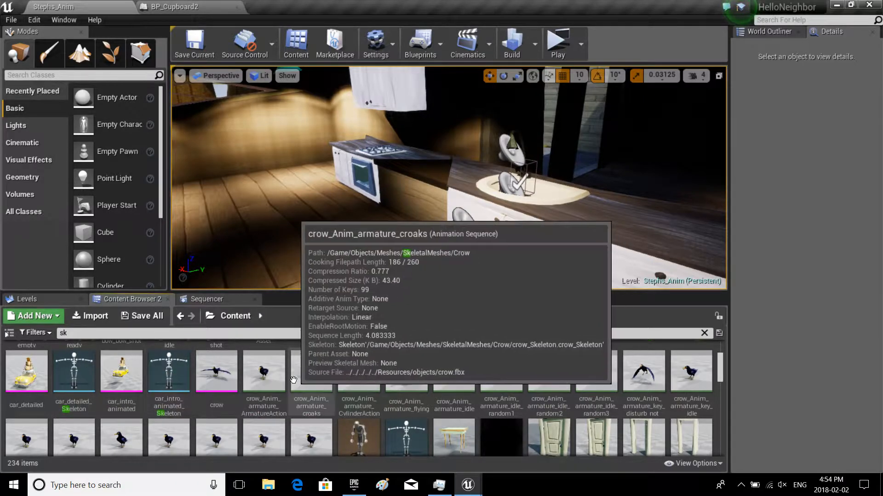
{"action": "scroll", "coordinate": [191, 373], "scroll_direction": "down", "scroll_amount": 1}
{"action": "scroll", "coordinate": [429, 385], "scroll_direction": "down", "scroll_amount": 1}
{"action": "scroll", "coordinate": [429, 385], "scroll_direction": "down", "scroll_amount": 1}
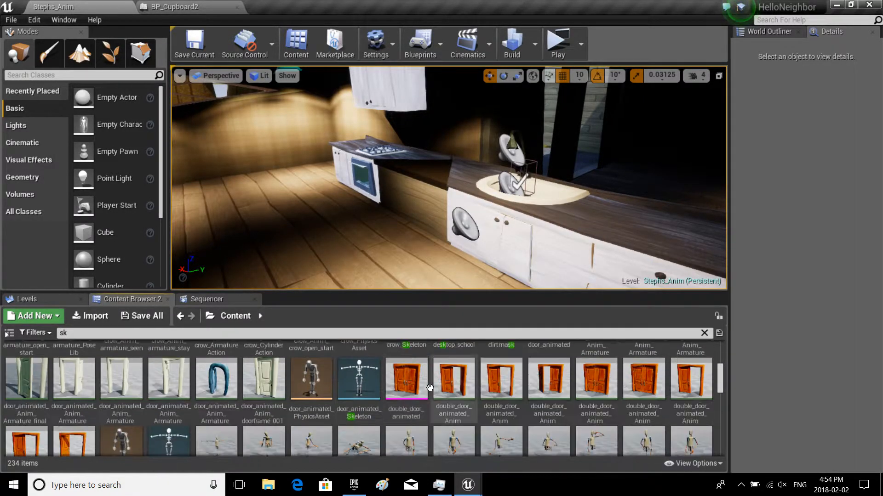
{"action": "scroll", "coordinate": [429, 385], "scroll_direction": "down", "scroll_amount": 1}
{"action": "scroll", "coordinate": [387, 388], "scroll_direction": "down", "scroll_amount": 2}
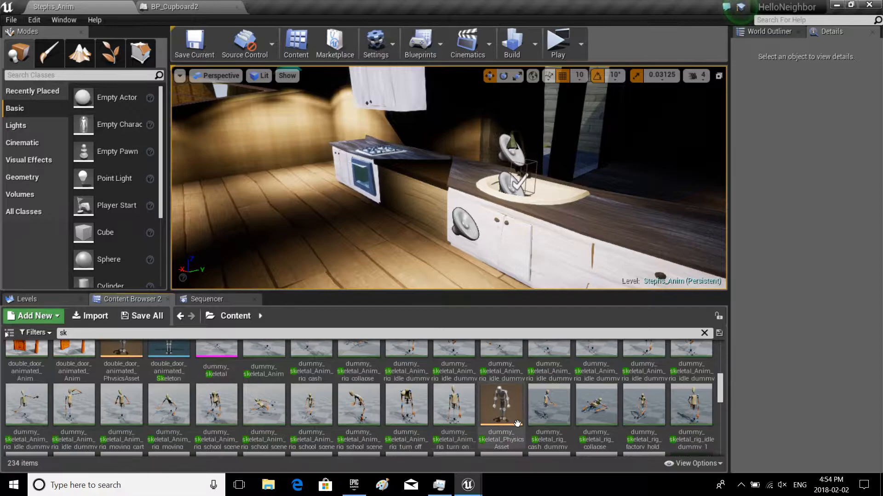
{"action": "scroll", "coordinate": [484, 400], "scroll_direction": "down", "scroll_amount": 2}
{"action": "scroll", "coordinate": [526, 412], "scroll_direction": "down", "scroll_amount": 1}
{"action": "scroll", "coordinate": [526, 411], "scroll_direction": "down", "scroll_amount": 1}
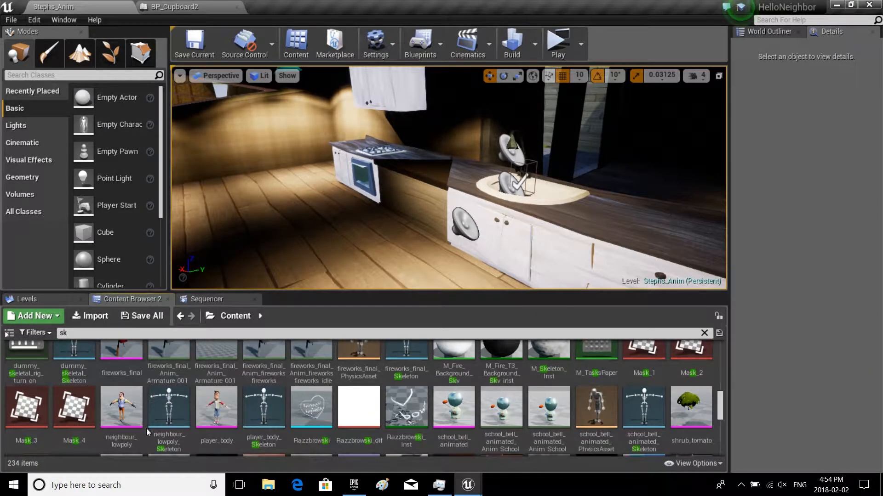
{"action": "left_click", "coordinate": [120, 413]}
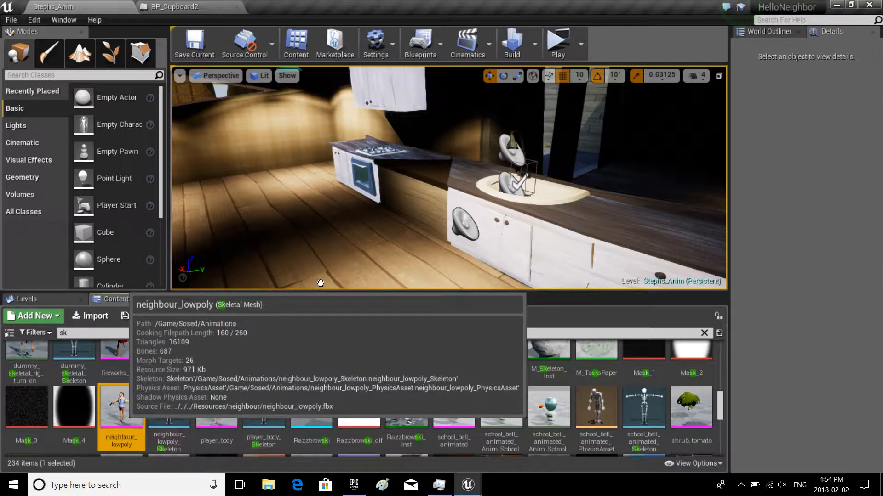
Drop neighbour_lowpoly into the kitchen and move it along Y and upward toward the sink
{"action": "left_click_drag", "start_coordinate": [376, 270], "coordinate": [445, 279]}
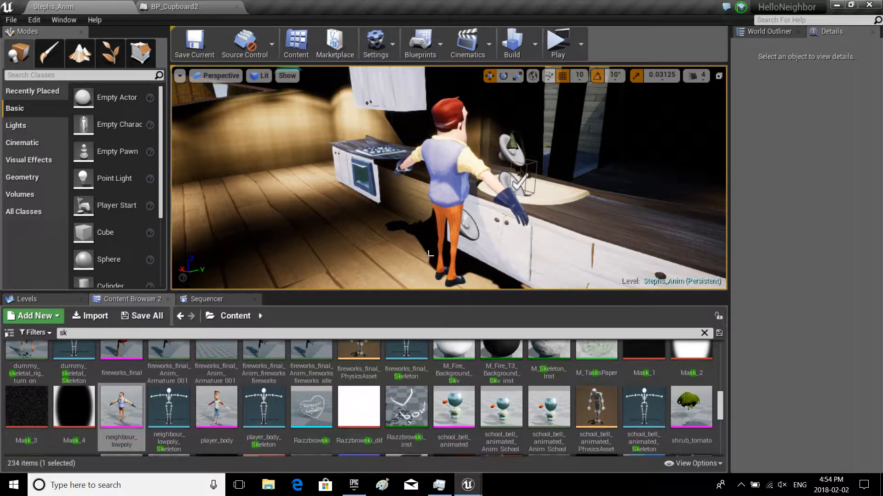
{"action": "right_click_drag", "start_coordinate": [429, 256], "coordinate": [311, 207]}
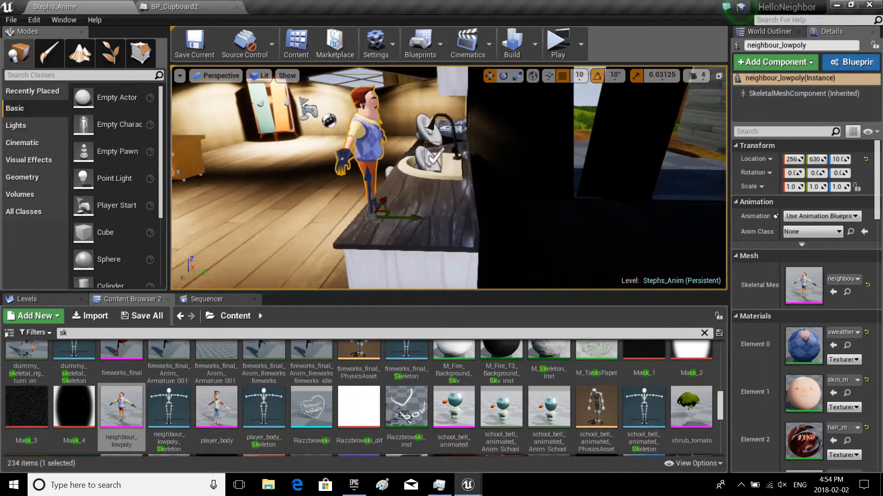
{"action": "right_click_drag", "start_coordinate": [379, 207], "coordinate": [491, 276]}
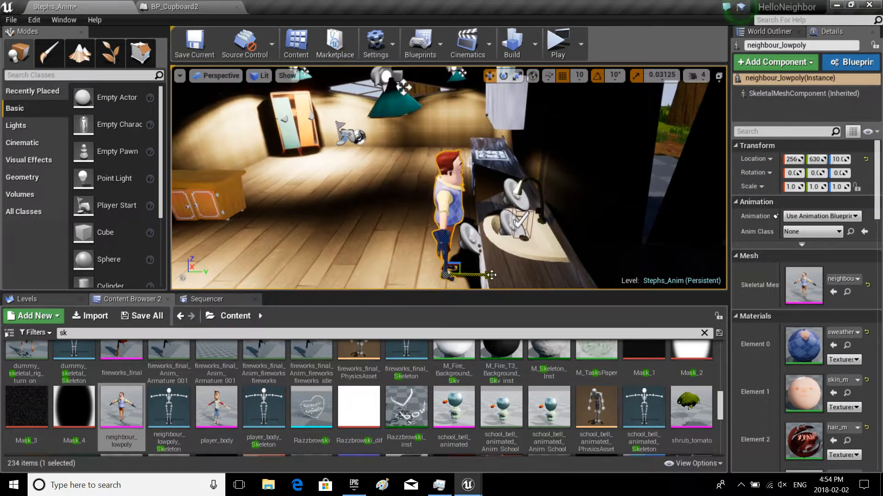
{"action": "left_click_drag", "start_coordinate": [492, 276], "coordinate": [504, 274]}
{"action": "right_click_drag", "start_coordinate": [483, 207], "coordinate": [379, 172]}
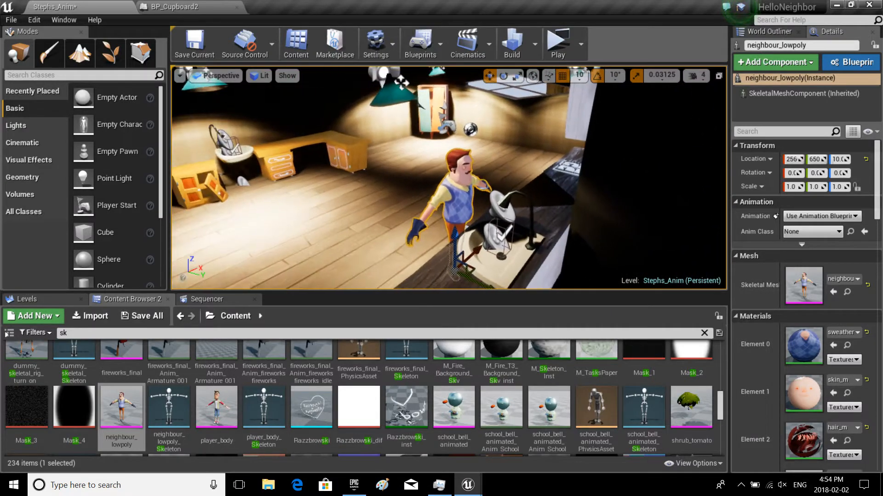
{"action": "right_click_drag", "start_coordinate": [483, 228], "coordinate": [464, 237]}
{"action": "left_click_drag", "start_coordinate": [456, 234], "coordinate": [456, 226]}
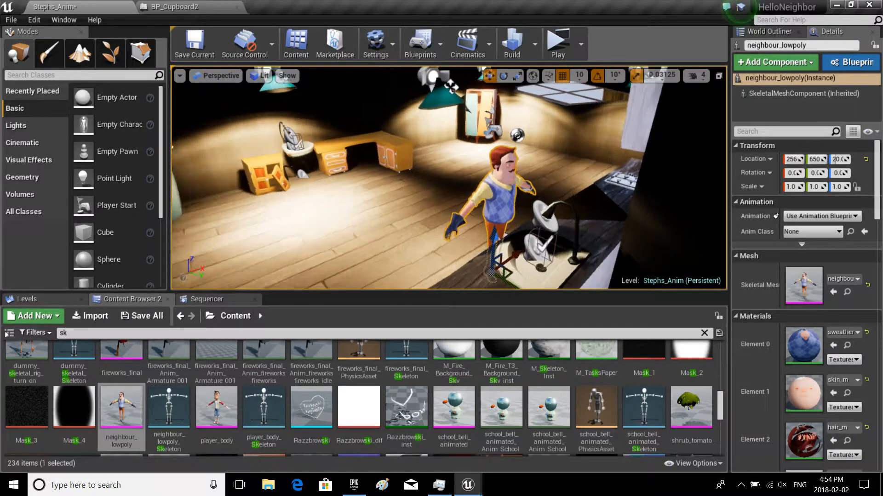
Fine-tune the character's height and X position at the sink, then return to the TutorialShot2 timeline
{"action": "right_click_drag", "start_coordinate": [449, 207], "coordinate": [345, 179]}
{"action": "right_click_drag", "start_coordinate": [448, 207], "coordinate": [359, 180]}
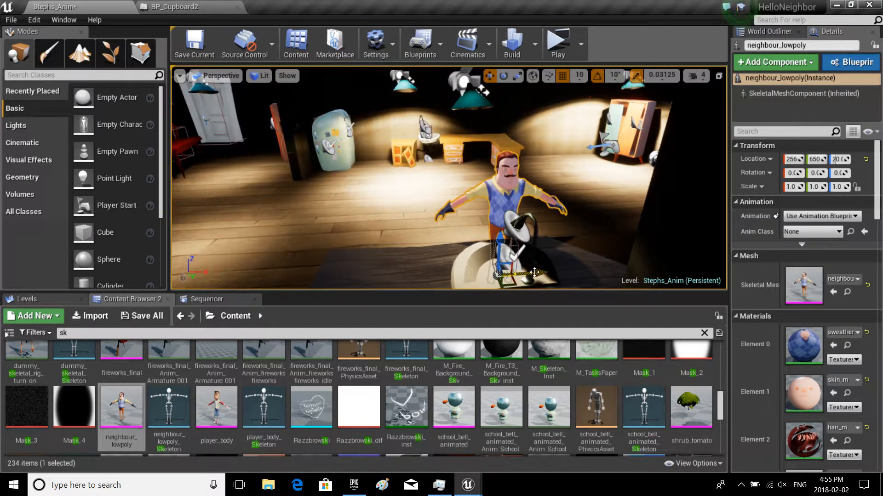
{"action": "left_click_drag", "start_coordinate": [534, 273], "coordinate": [524, 274]}
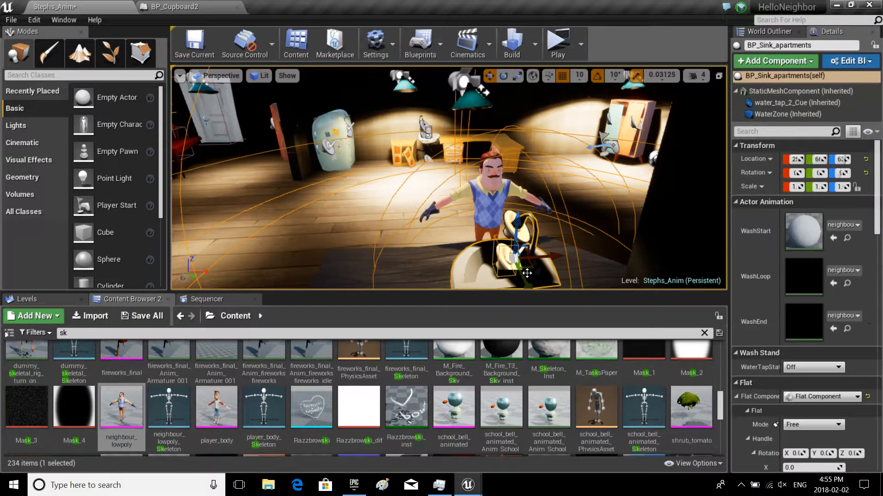
{"action": "left_click_drag", "start_coordinate": [516, 270], "coordinate": [521, 270]}
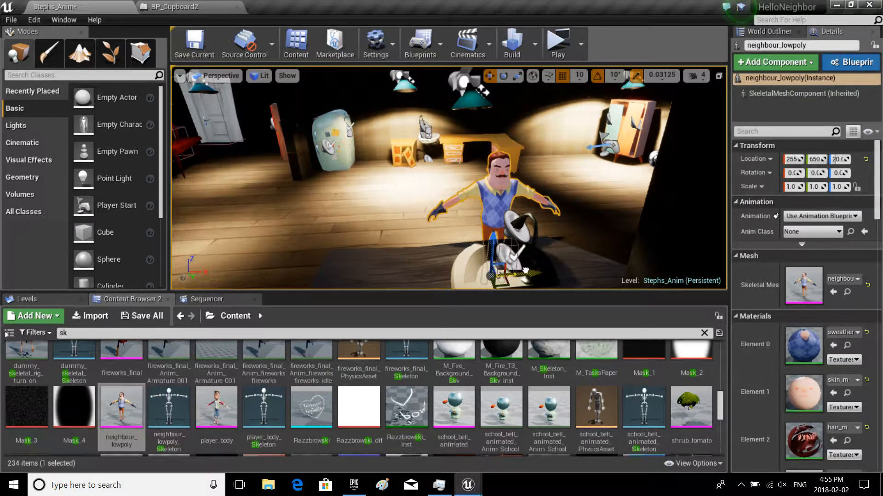
{"action": "right_click_drag", "start_coordinate": [449, 207], "coordinate": [311, 193]}
{"action": "right_click_drag", "start_coordinate": [448, 179], "coordinate": [345, 207]}
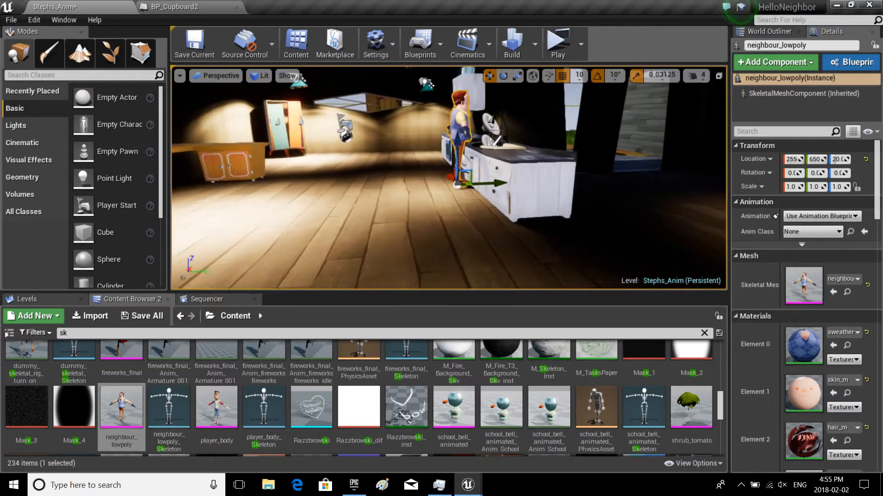
{"action": "right_click_drag", "start_coordinate": [448, 179], "coordinate": [344, 193]}
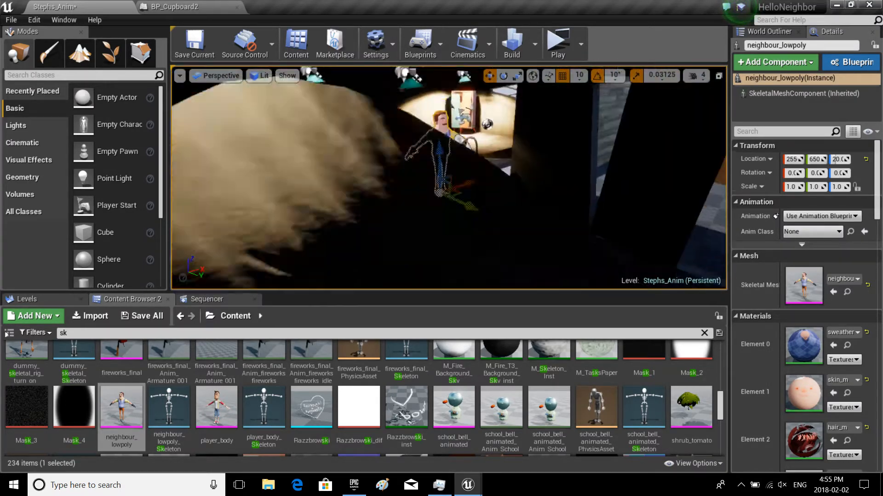
{"action": "right_click_drag", "start_coordinate": [414, 179], "coordinate": [345, 193]}
{"action": "left_click", "coordinate": [206, 298]}
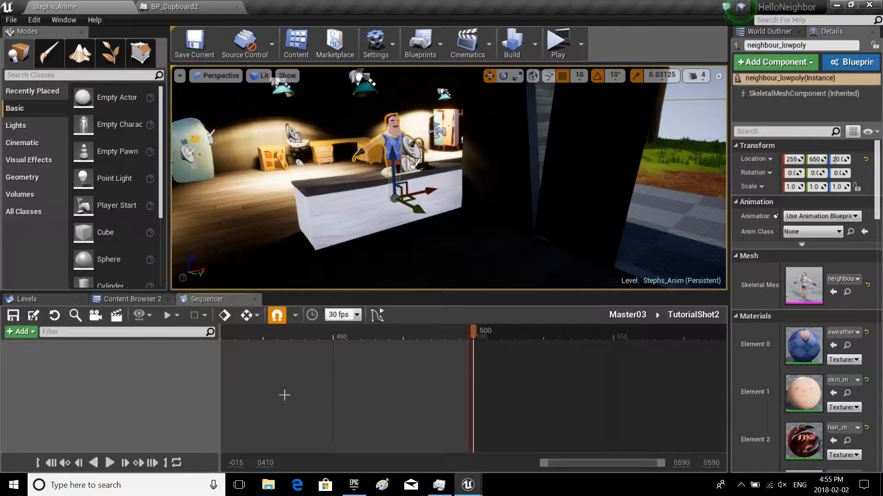
Add neighbour_lowpoly to TutorialShot2 and key its Transform at frame 500
{"action": "right_click_drag", "start_coordinate": [283, 395], "coordinate": [522, 392]}
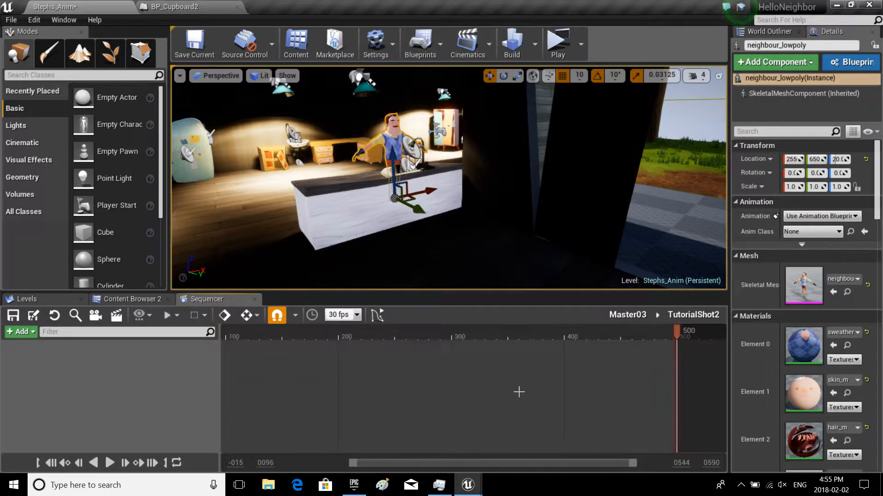
{"action": "scroll", "coordinate": [523, 391], "scroll_direction": "down", "scroll_amount": 4}
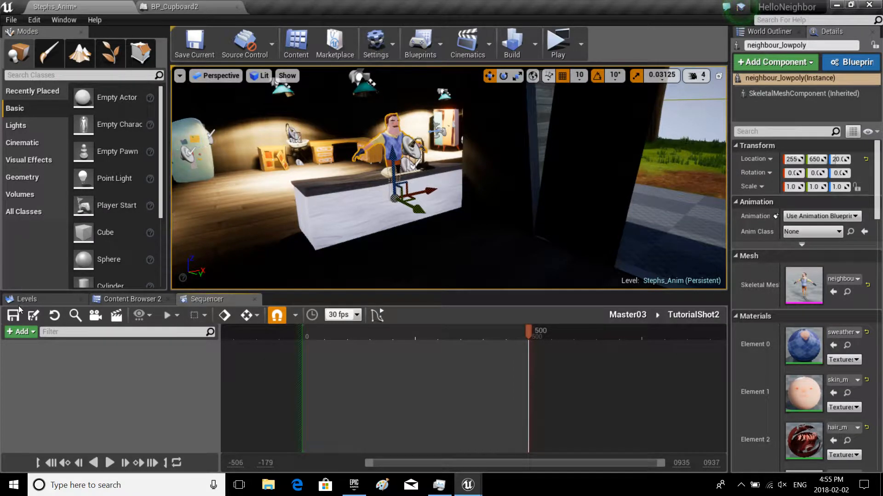
{"action": "left_click", "coordinate": [28, 334]}
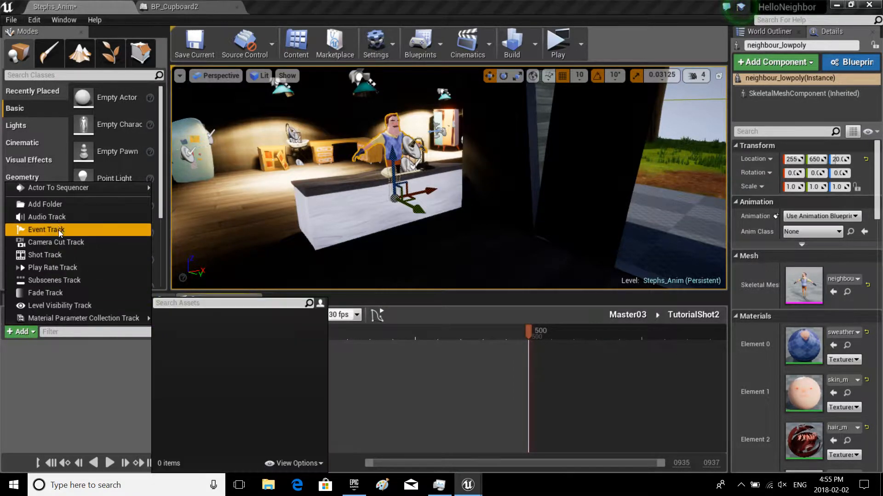
{"action": "mouse_move", "coordinate": [59, 188]}
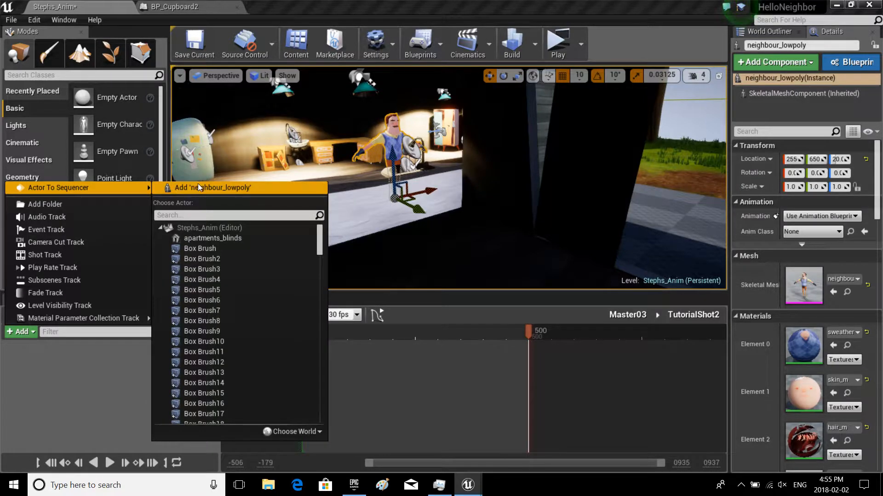
{"action": "left_click", "coordinate": [198, 188]}
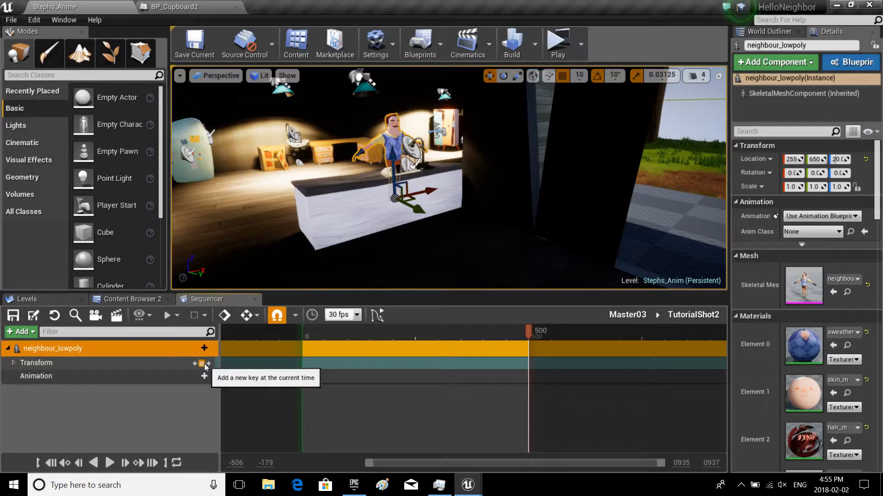
{"action": "left_click", "coordinate": [205, 364]}
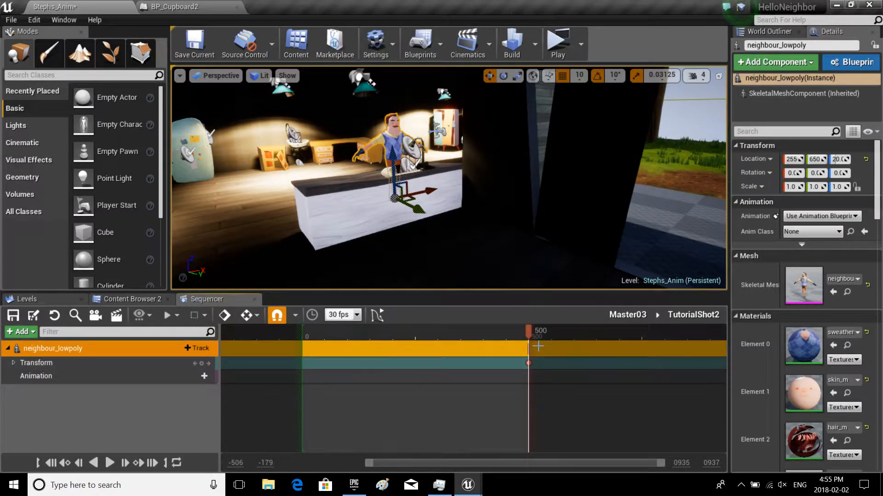
{"action": "left_click", "coordinate": [530, 364]}
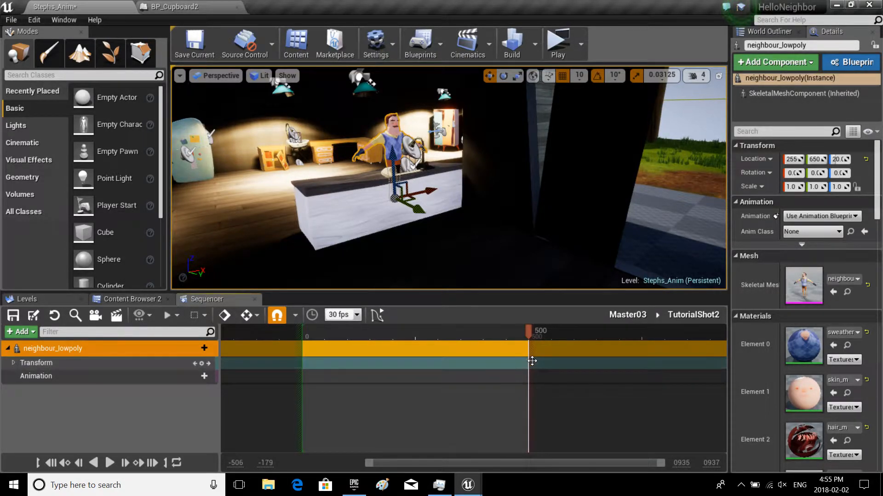
Key the character's Transform again at frame 0 and check it from another angle
{"action": "left_click_drag", "start_coordinate": [526, 331], "coordinate": [315, 338]}
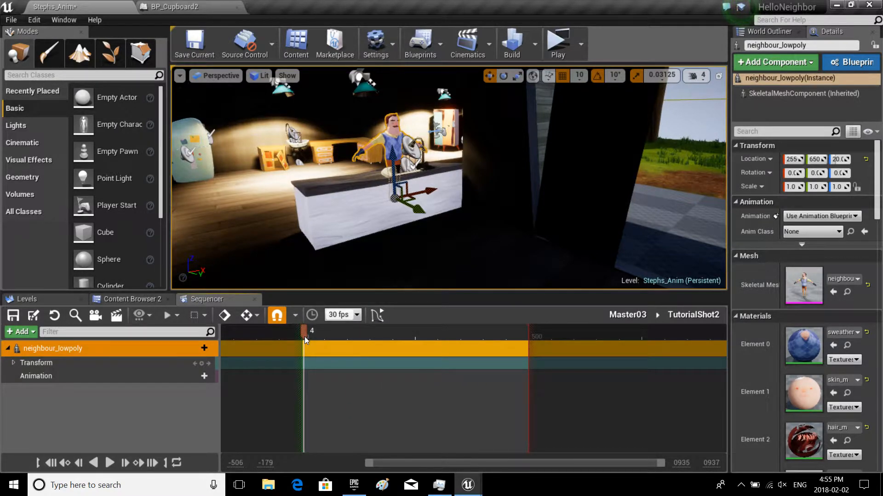
{"action": "left_click_drag", "start_coordinate": [304, 337], "coordinate": [302, 337]}
{"action": "left_click", "coordinate": [203, 364]}
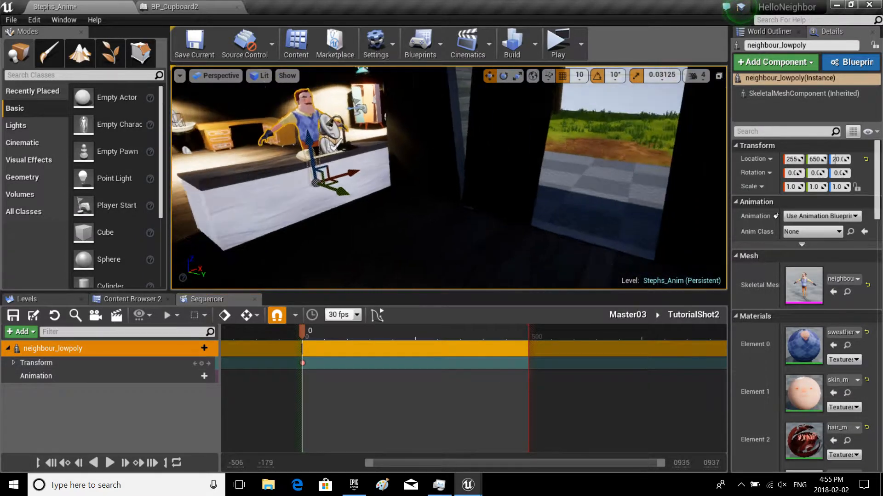
{"action": "right_click_drag", "start_coordinate": [448, 179], "coordinate": [311, 180]}
{"action": "mouse_move", "coordinate": [448, 180]}
{"action": "right_mouse_down"}
{"action": "mouse_move", "coordinate": [310, 125]}
{"action": "mouse_move", "coordinate": [276, 96]}
{"action": "mouse_move", "coordinate": [345, 207]}
{"action": "mouse_move", "coordinate": [310, 179]}
{"action": "right_mouse_up"}
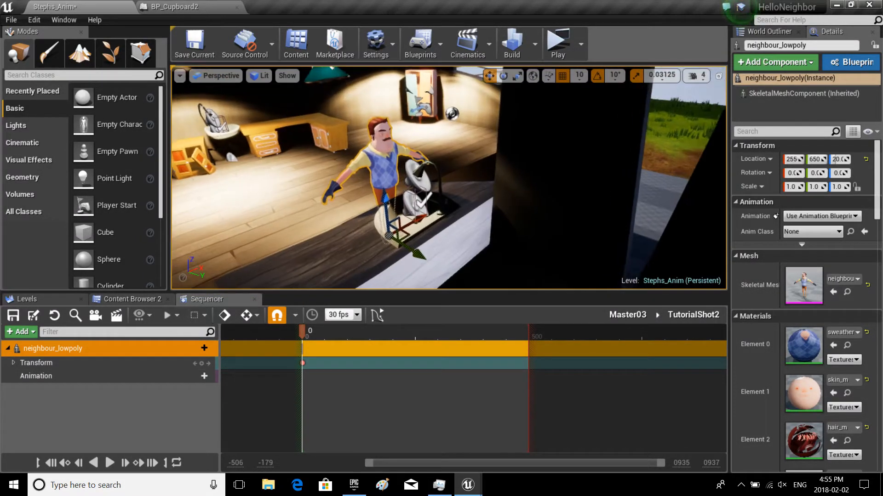
Add the wash_hands animation to neighbour_lowpoly and slide the clip to start at frame 0
{"action": "left_click", "coordinate": [183, 378]}
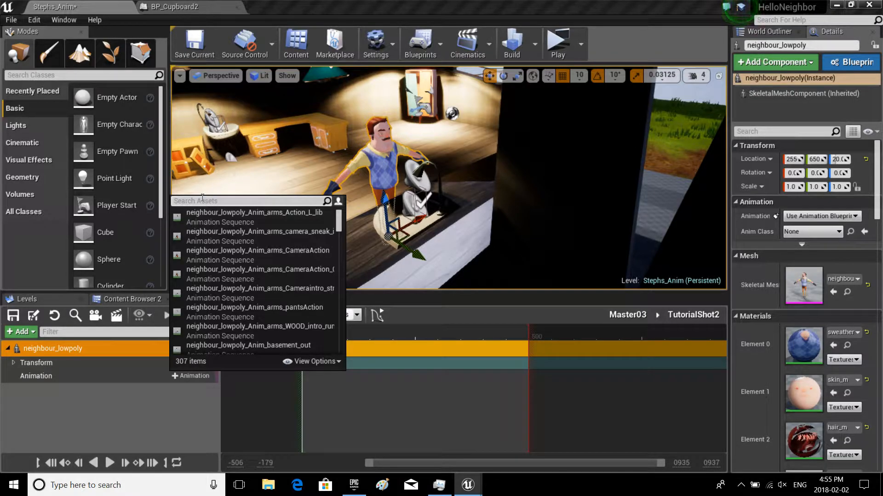
{"action": "type", "text": "wash"}
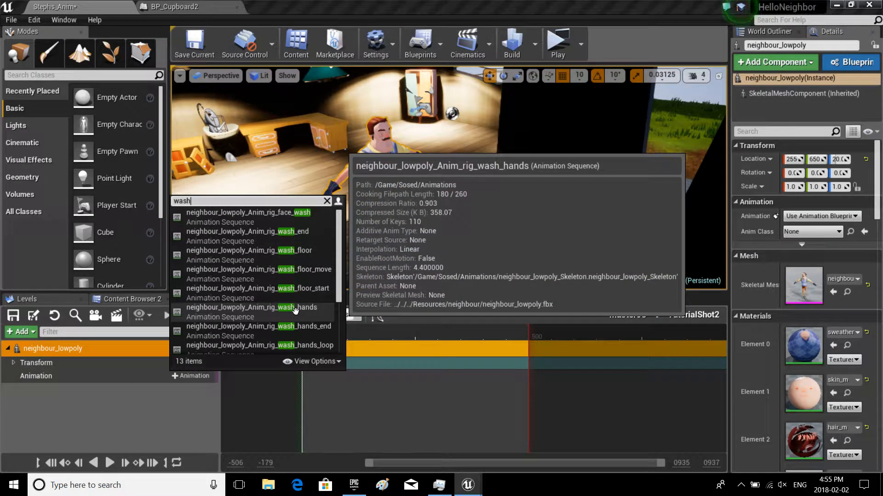
{"action": "left_click", "coordinate": [295, 309]}
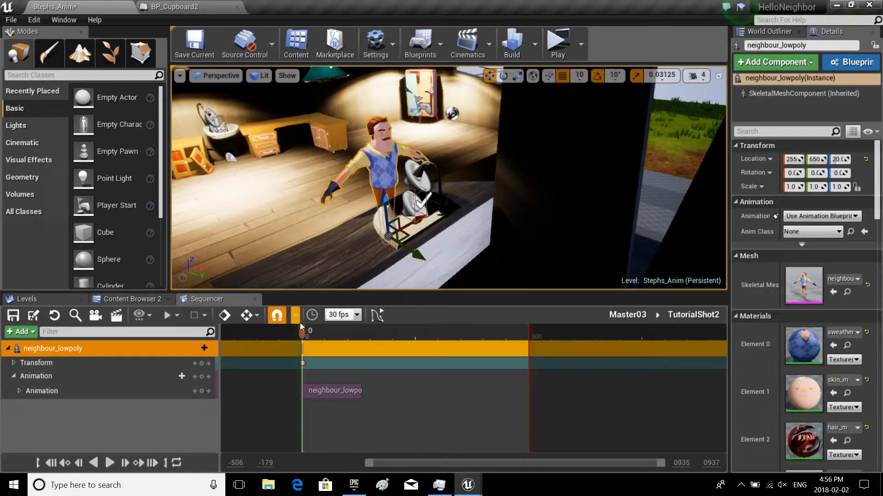
{"action": "mouse_move", "coordinate": [302, 330]}
{"action": "left_mouse_down"}
{"action": "mouse_move", "coordinate": [313, 335]}
{"action": "mouse_move", "coordinate": [298, 338]}
{"action": "left_mouse_up"}
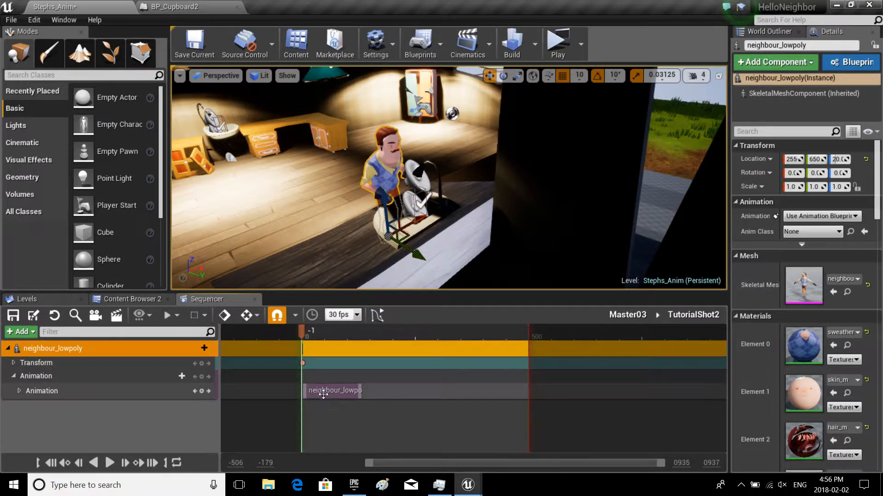
{"action": "left_click_drag", "start_coordinate": [322, 393], "coordinate": [310, 392]}
{"action": "mouse_move", "coordinate": [300, 332]}
{"action": "left_mouse_down"}
{"action": "mouse_move", "coordinate": [353, 340]}
{"action": "mouse_move", "coordinate": [290, 340]}
{"action": "mouse_move", "coordinate": [303, 339]}
{"action": "left_mouse_up"}
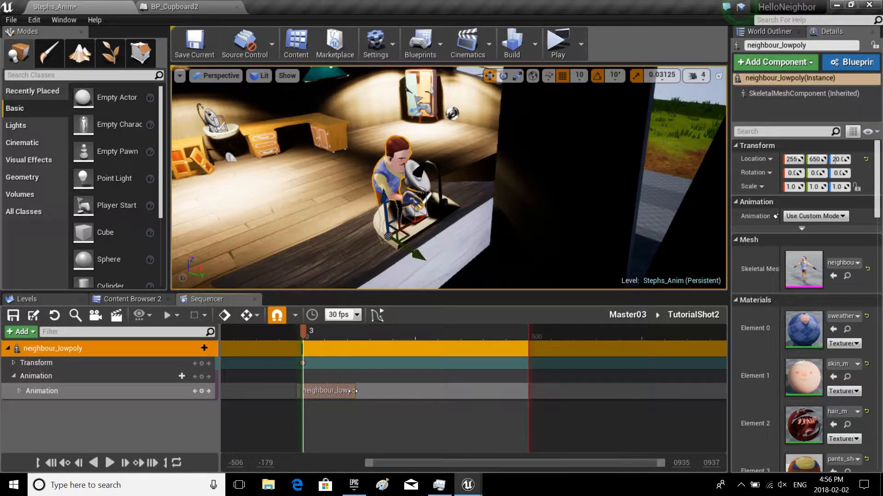
Stretch the clip across the shot to preview it, then trim it back to a short clip from frame 0
{"action": "left_click_drag", "start_coordinate": [357, 390], "coordinate": [527, 395]}
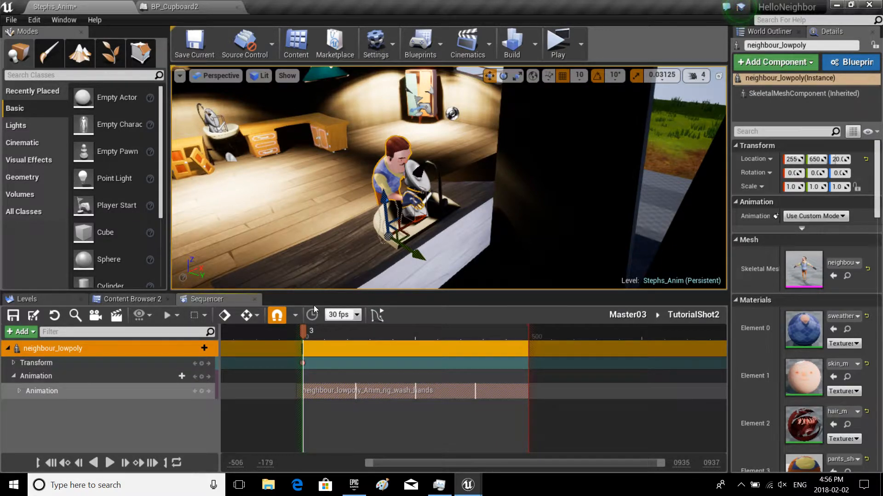
{"action": "left_click_drag", "start_coordinate": [307, 331], "coordinate": [389, 327]}
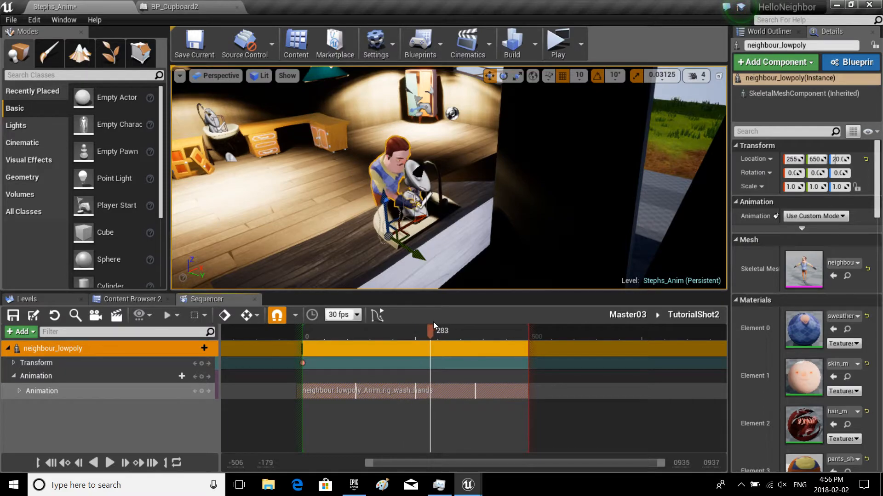
{"action": "mouse_move", "coordinate": [508, 331]}
{"action": "left_mouse_down"}
{"action": "mouse_move", "coordinate": [530, 330]}
{"action": "mouse_move", "coordinate": [483, 336]}
{"action": "left_mouse_up"}
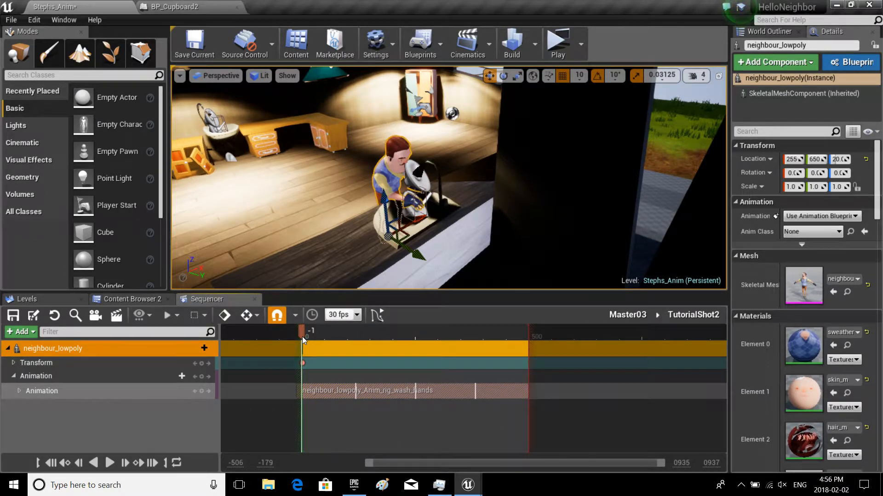
{"action": "left_click_drag", "start_coordinate": [303, 336], "coordinate": [360, 330]}
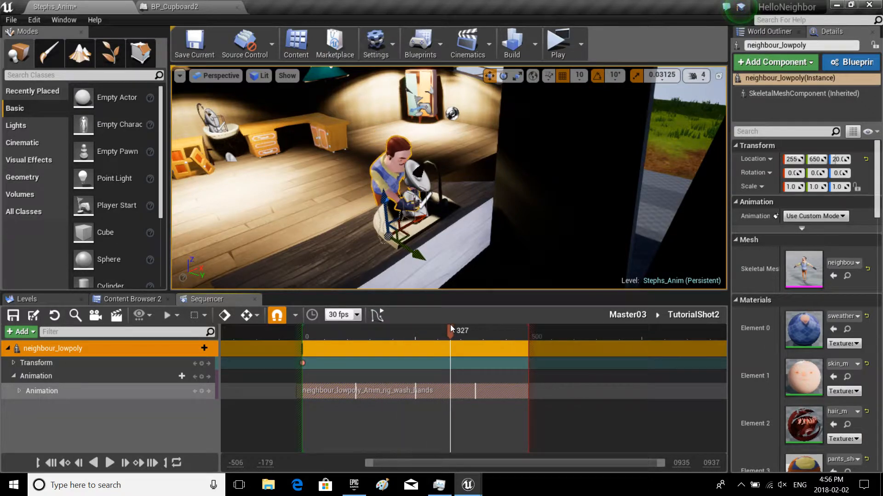
{"action": "left_click_drag", "start_coordinate": [306, 349], "coordinate": [302, 349]}
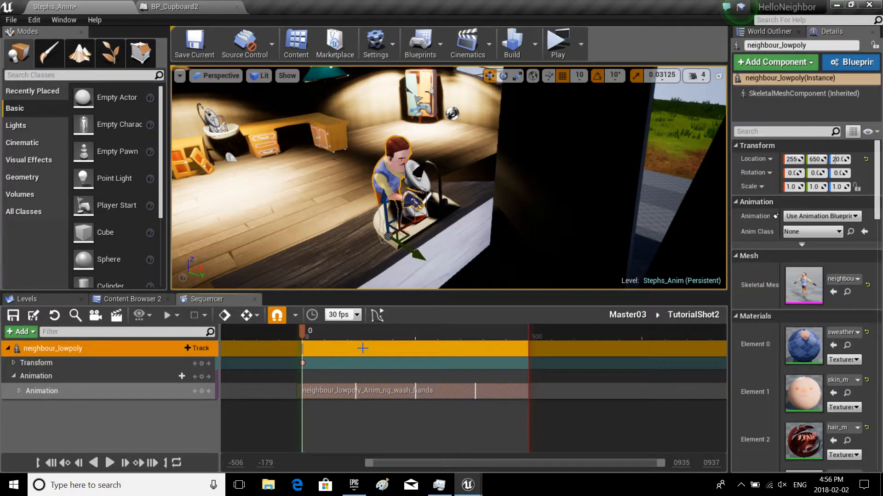
{"action": "left_click_drag", "start_coordinate": [528, 394], "coordinate": [352, 392]}
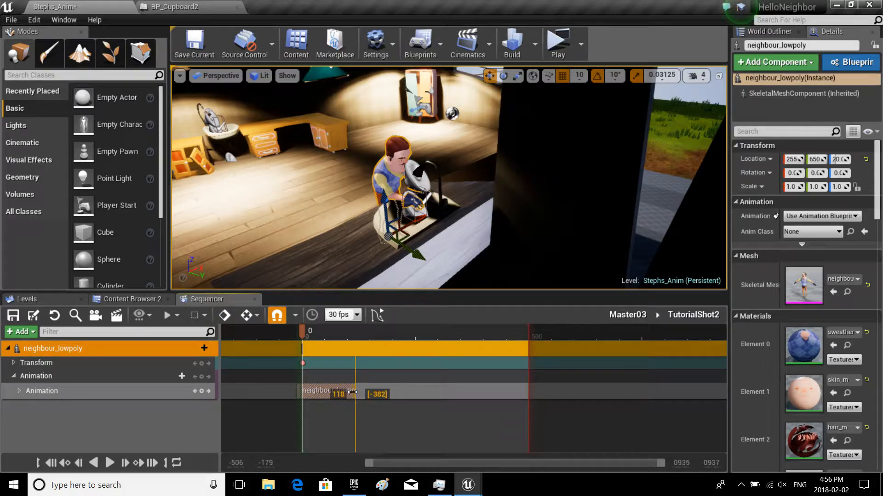
Fly to the white door and place a Cine Camera Actor from the Cinematic category in front of it
{"action": "right_click_drag", "start_coordinate": [449, 179], "coordinate": [345, 172]}
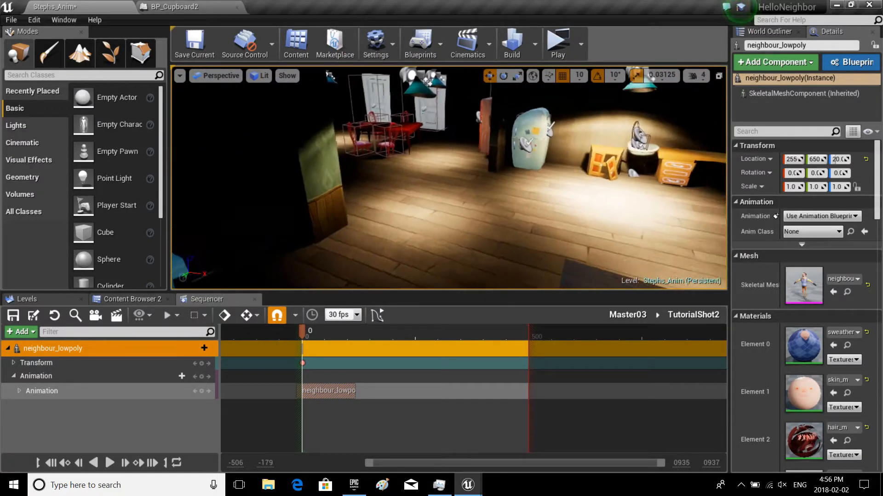
{"action": "right_click_drag", "start_coordinate": [448, 180], "coordinate": [345, 173]}
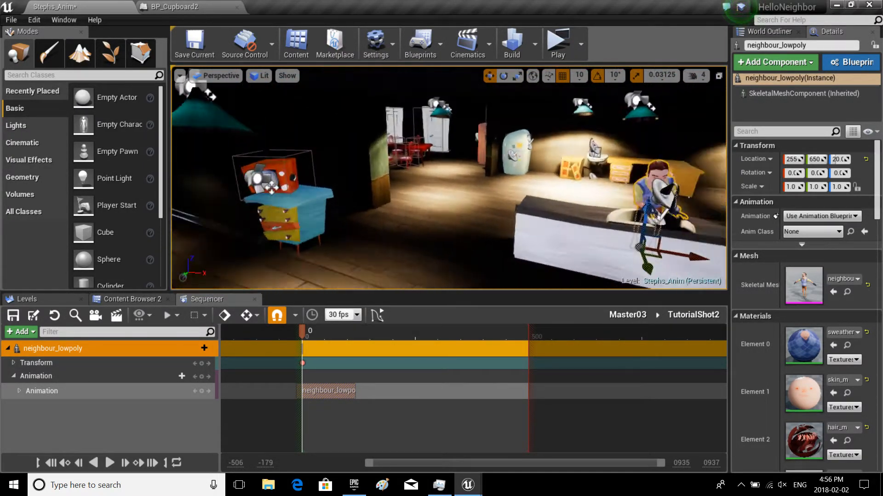
{"action": "right_click_drag", "start_coordinate": [449, 180], "coordinate": [345, 172]}
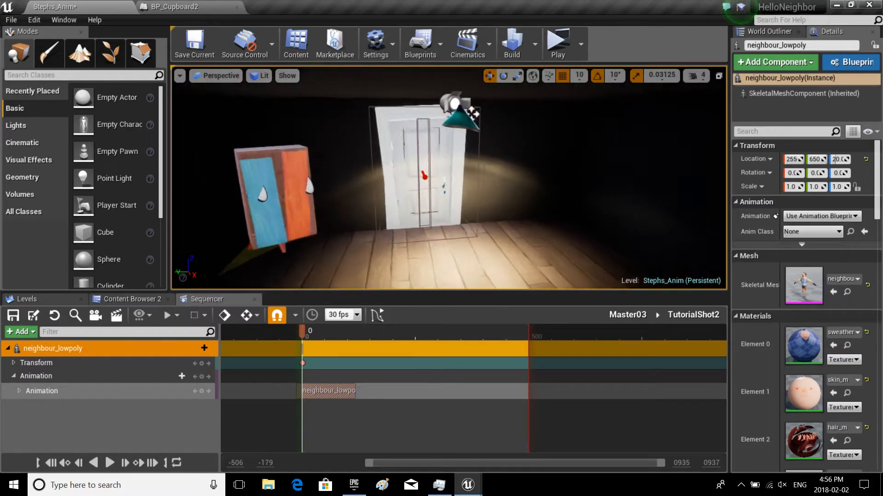
{"action": "right_click_drag", "start_coordinate": [448, 179], "coordinate": [415, 172]}
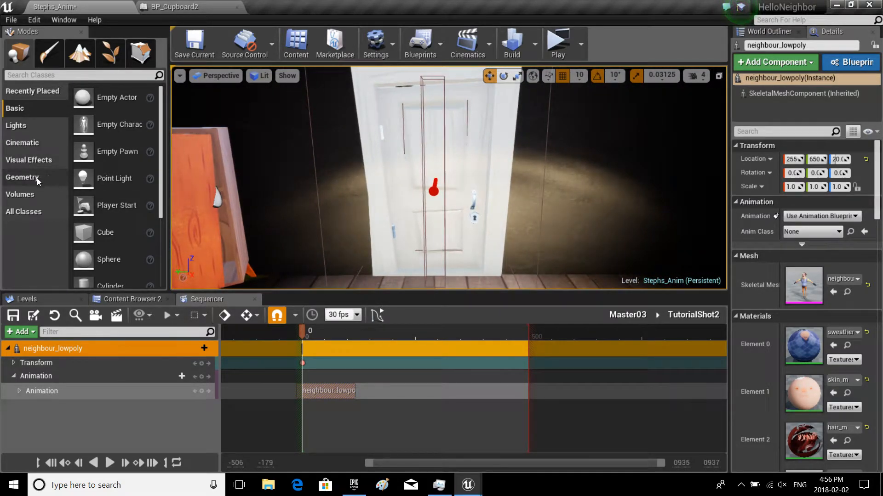
{"action": "left_click", "coordinate": [22, 142]}
{"action": "mouse_move", "coordinate": [127, 150]}
{"action": "left_mouse_down"}
{"action": "mouse_move", "coordinate": [474, 220]}
{"action": "mouse_move", "coordinate": [452, 220]}
{"action": "left_mouse_up"}
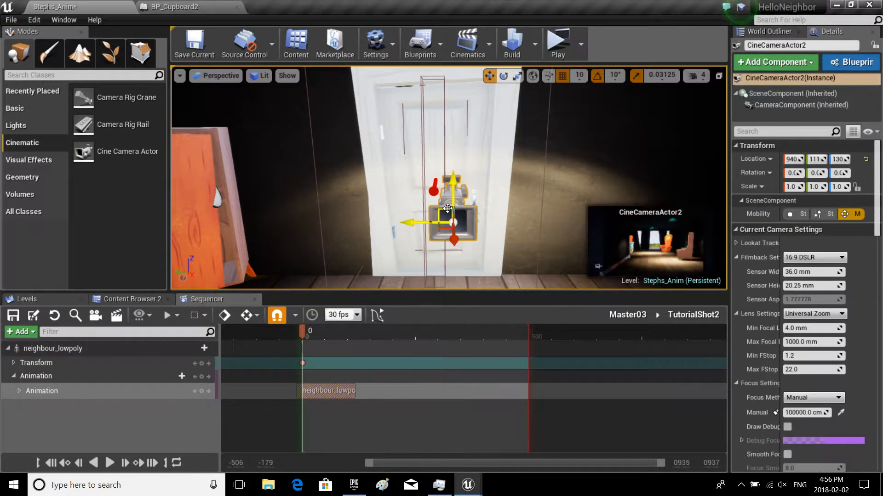
Rotate the new camera to face the door and nudge it sideways into position
{"action": "key", "text": "e"}
{"action": "left_click_drag", "start_coordinate": [420, 245], "coordinate": [458, 254]}
{"action": "key", "text": "w"}
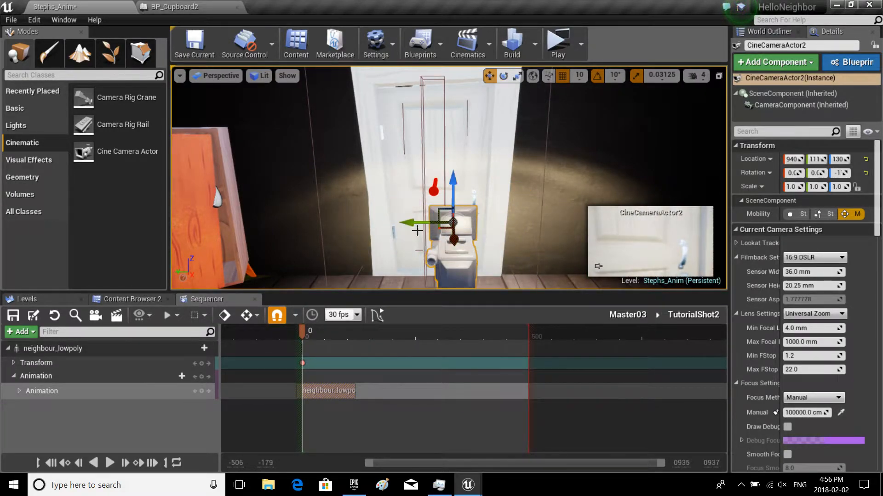
{"action": "left_click_drag", "start_coordinate": [404, 224], "coordinate": [387, 223]}
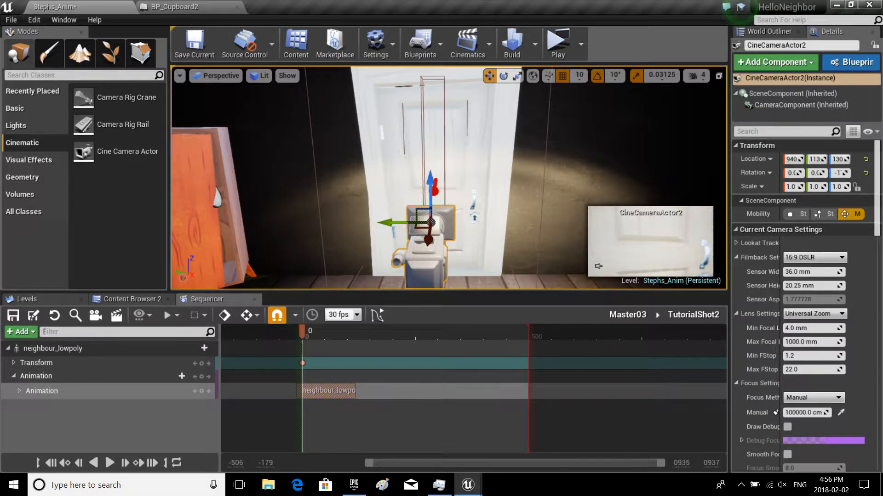
Add CineCameraActor2 to the sequence and key its Transform at frame 0
{"action": "left_click", "coordinate": [31, 333]}
{"action": "mouse_move", "coordinate": [59, 188]}
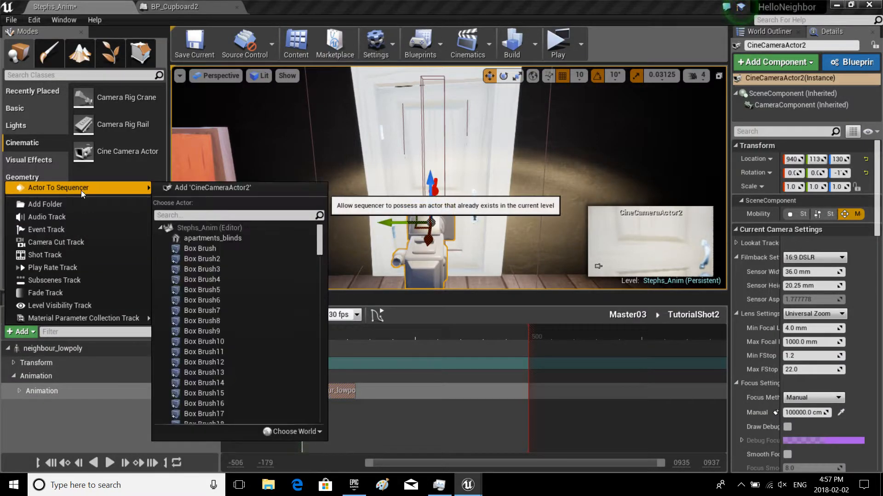
{"action": "left_click", "coordinate": [213, 188]}
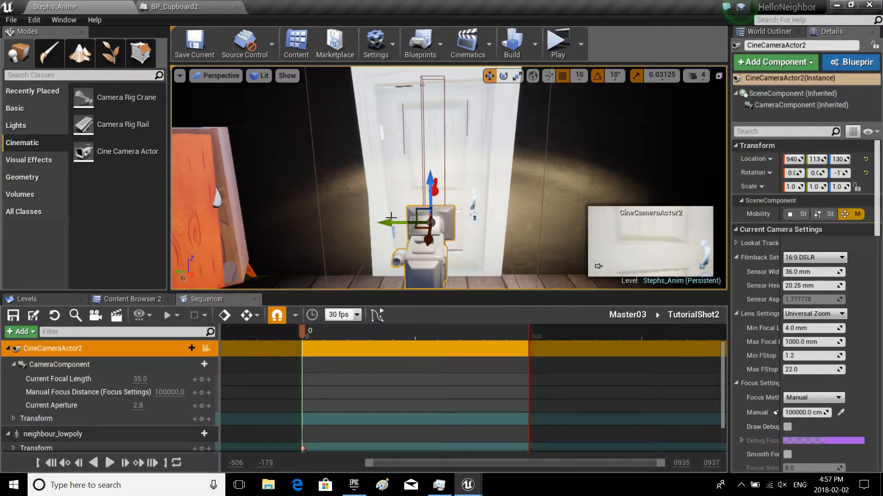
{"action": "left_click", "coordinate": [202, 419]}
{"action": "right_click_drag", "start_coordinate": [373, 200], "coordinate": [262, 208]}
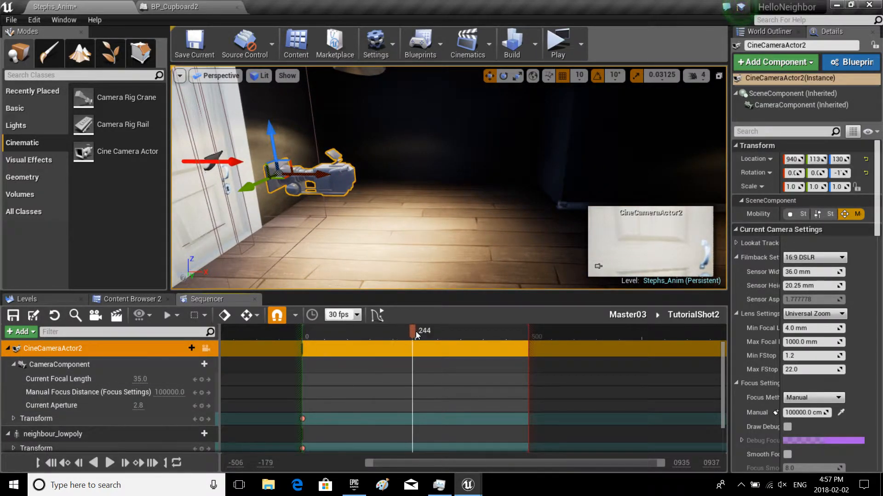
Jump the playhead to frame 250 and look around the room for a new camera spot
{"action": "left_click_drag", "start_coordinate": [415, 332], "coordinate": [414, 331]}
{"action": "key", "text": "ctrl+g"}
{"action": "type", "text": "250"}
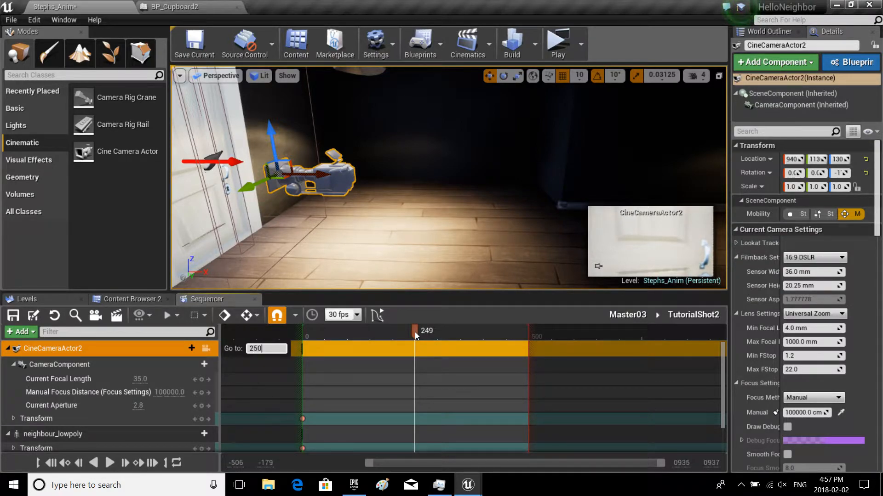
{"action": "key", "text": "Return"}
{"action": "right_click_drag", "start_coordinate": [310, 186], "coordinate": [290, 190]}
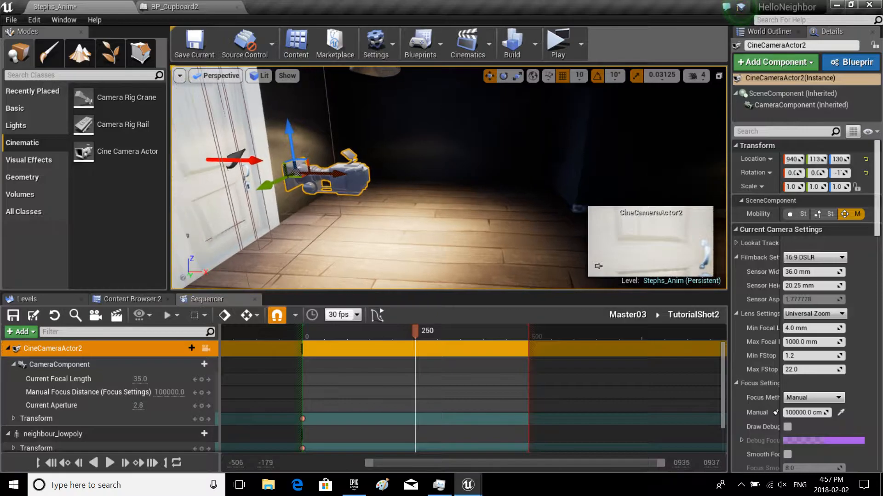
{"action": "right_click_drag", "start_coordinate": [345, 179], "coordinate": [483, 207]}
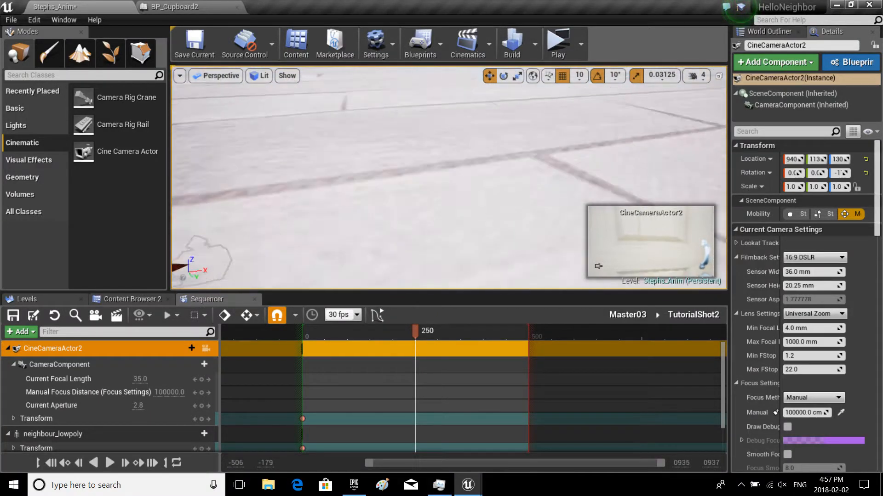
{"action": "right_click_drag", "start_coordinate": [449, 180], "coordinate": [344, 193]}
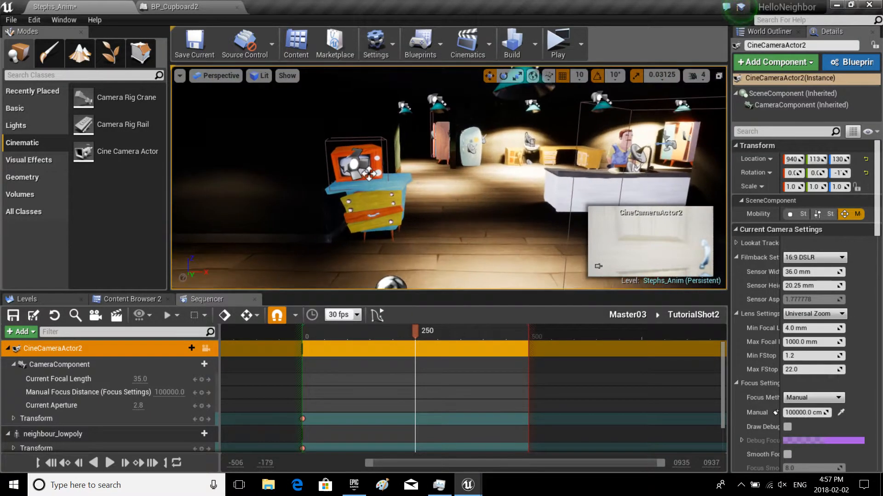
{"action": "right_click_drag", "start_coordinate": [414, 180], "coordinate": [282, 171]}
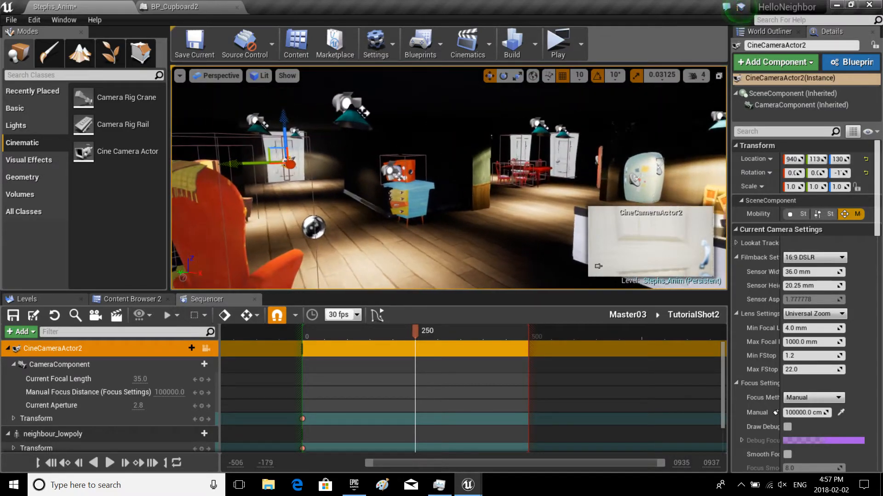
Move the camera near the dresser, raise it off the floor and slide it left
{"action": "left_click_drag", "start_coordinate": [289, 165], "coordinate": [449, 265]}
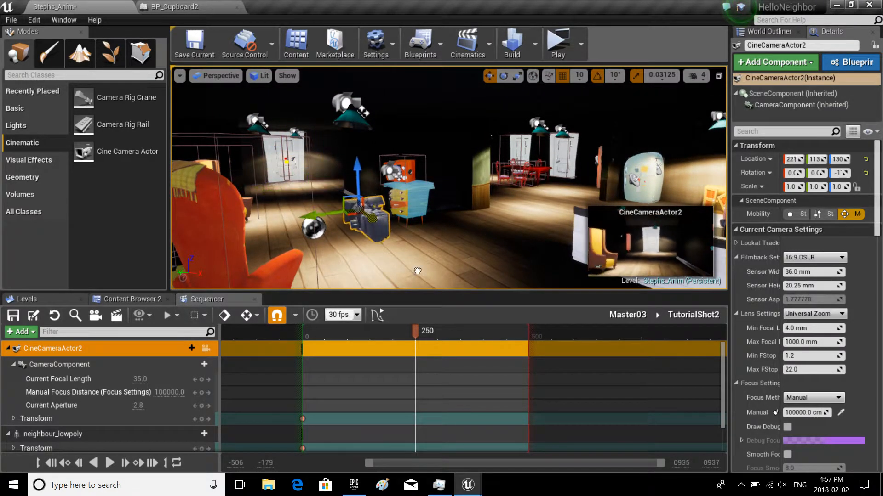
{"action": "right_click_drag", "start_coordinate": [431, 206], "coordinate": [424, 190]}
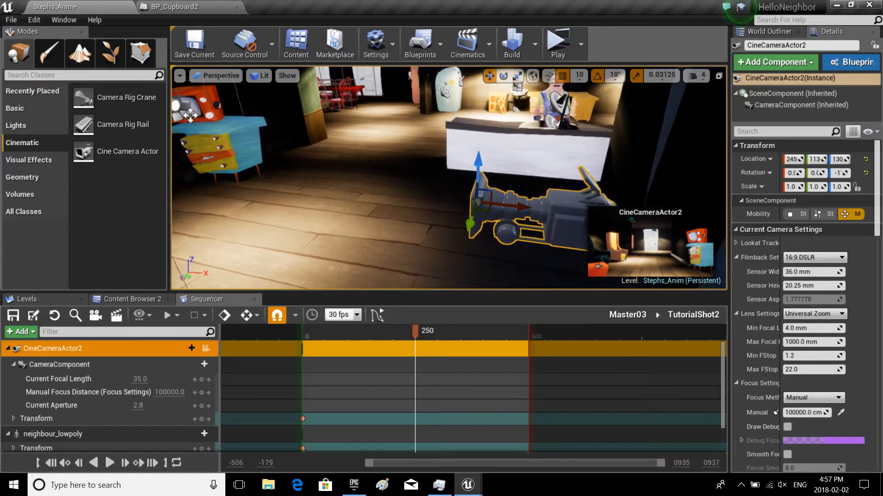
{"action": "left_click_drag", "start_coordinate": [454, 151], "coordinate": [455, 111]}
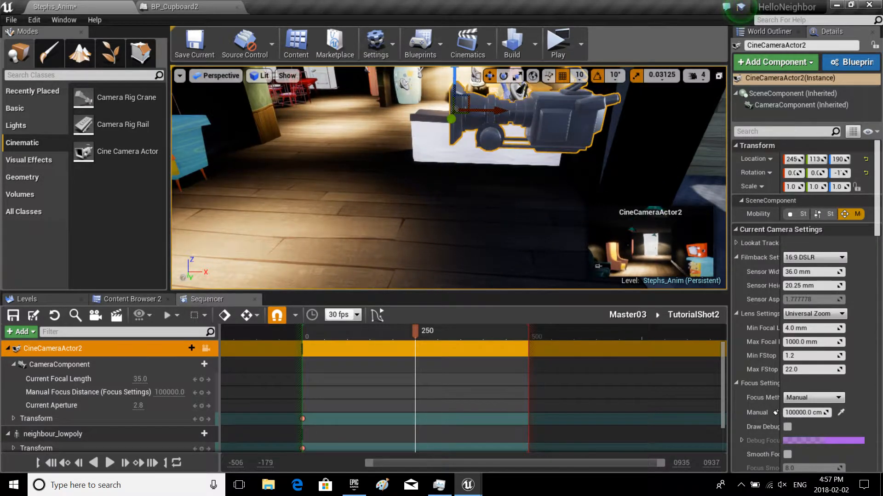
{"action": "right_click_drag", "start_coordinate": [448, 179], "coordinate": [414, 207]}
{"action": "mouse_move", "coordinate": [449, 179]}
{"action": "right_mouse_down"}
{"action": "mouse_move", "coordinate": [414, 152]}
{"action": "mouse_move", "coordinate": [387, 173]}
{"action": "right_mouse_up"}
{"action": "right_click_drag", "start_coordinate": [490, 118], "coordinate": [488, 128]}
{"action": "key", "text": "e"}
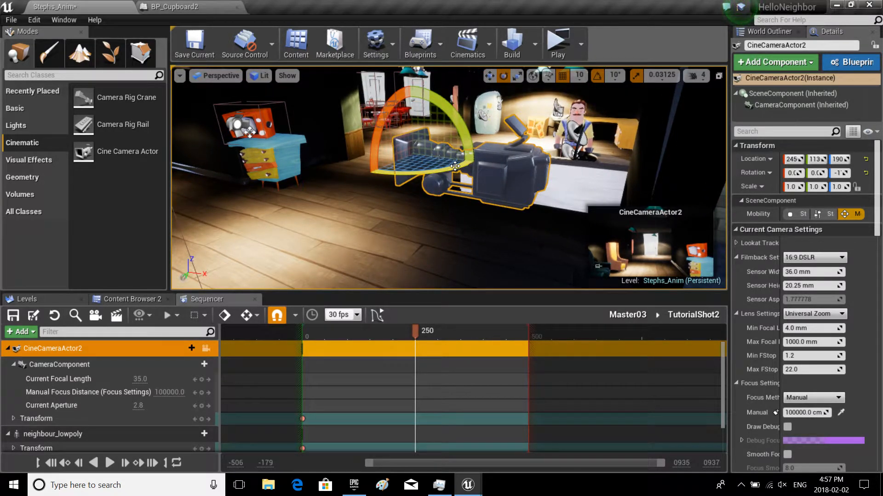
{"action": "key", "text": "w"}
{"action": "mouse_move", "coordinate": [429, 159]}
{"action": "left_mouse_down"}
{"action": "mouse_move", "coordinate": [311, 151]}
{"action": "mouse_move", "coordinate": [391, 167]}
{"action": "left_mouse_up"}
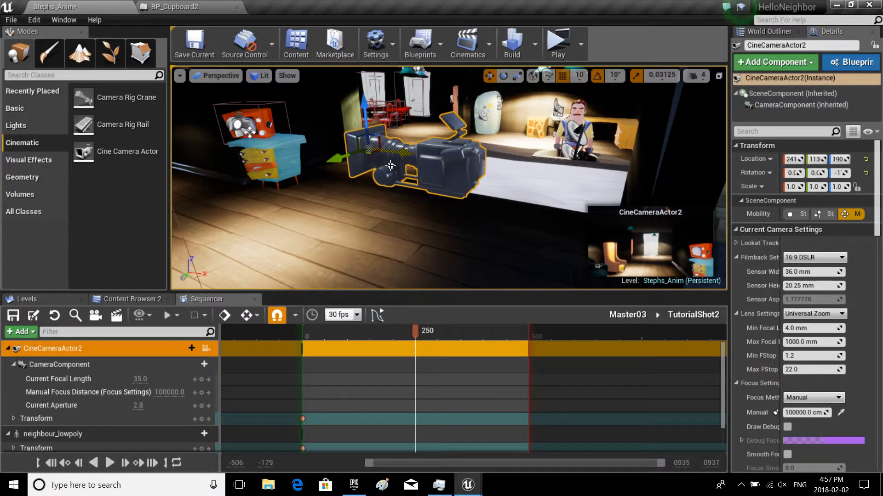
Raise the camera to height 290, tilt it slightly downward and shift it sideways
{"action": "left_click_drag", "start_coordinate": [363, 121], "coordinate": [363, 90]}
{"action": "right_click_drag", "start_coordinate": [414, 172], "coordinate": [311, 206]}
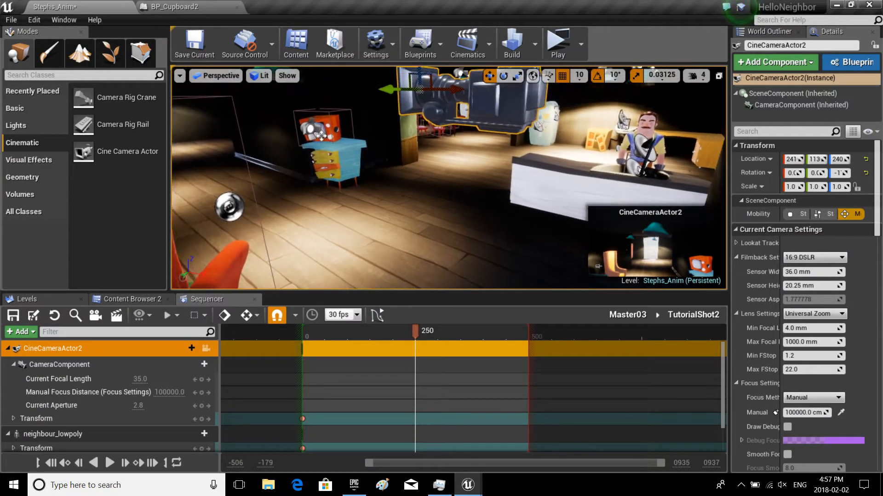
{"action": "mouse_move", "coordinate": [414, 172]}
{"action": "right_mouse_down"}
{"action": "mouse_move", "coordinate": [402, 159]}
{"action": "mouse_move", "coordinate": [442, 206]}
{"action": "right_mouse_up"}
{"action": "key", "text": "space"}
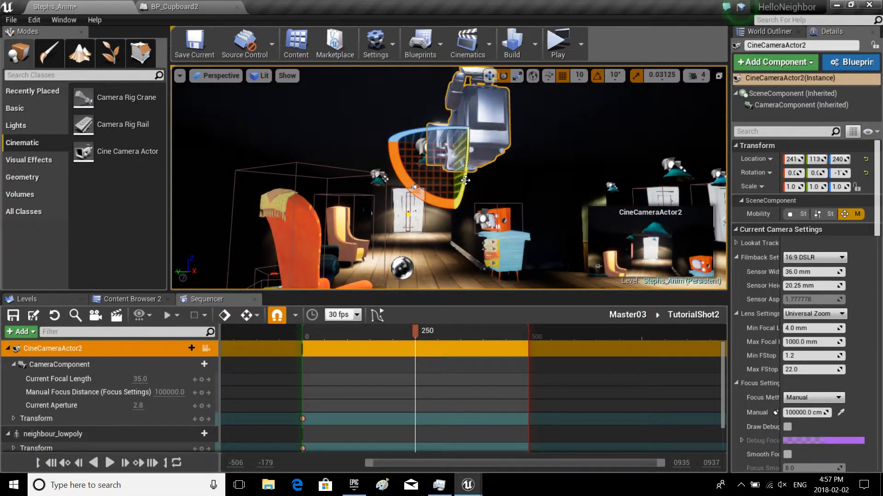
{"action": "left_click_drag", "start_coordinate": [456, 172], "coordinate": [469, 131]}
{"action": "right_click_drag", "start_coordinate": [449, 172], "coordinate": [345, 193]}
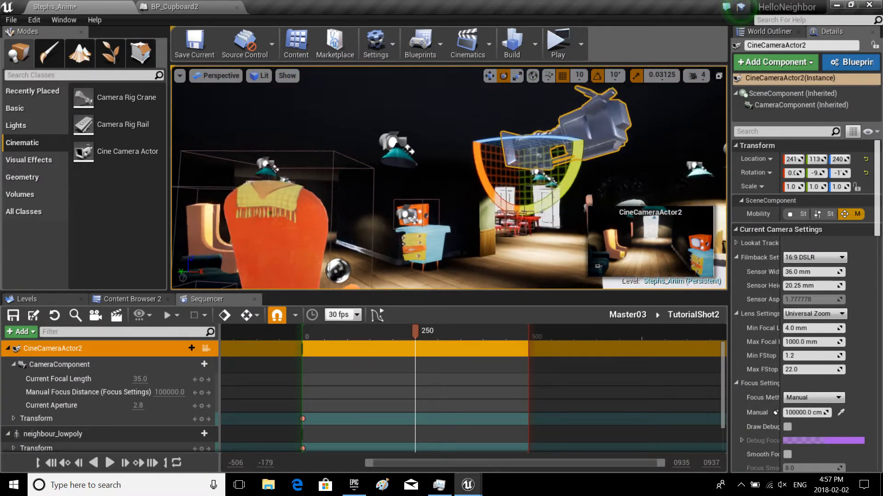
{"action": "key", "text": "space"}
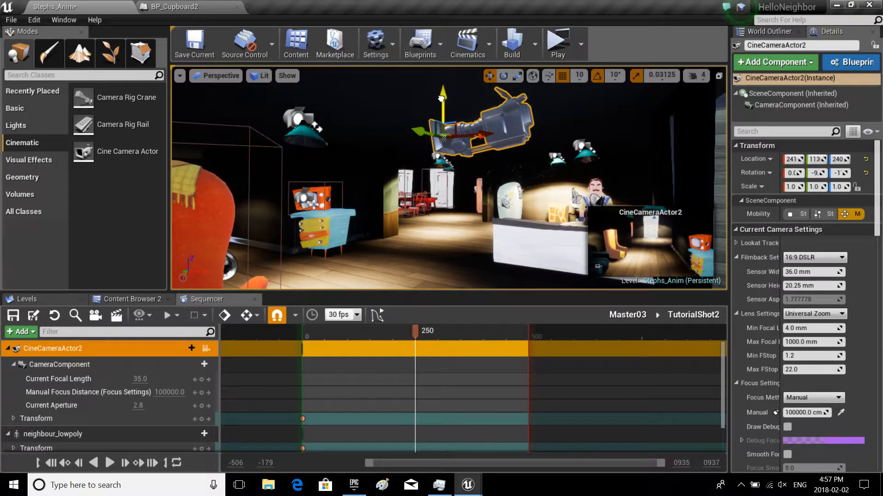
{"action": "left_click_drag", "start_coordinate": [442, 97], "coordinate": [442, 69]}
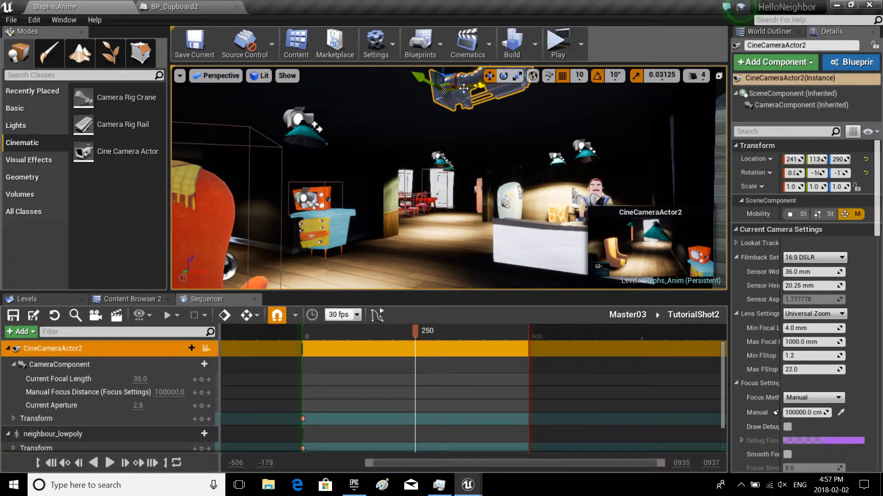
{"action": "mouse_move", "coordinate": [463, 89]}
{"action": "left_mouse_down"}
{"action": "mouse_move", "coordinate": [351, 133]}
{"action": "mouse_move", "coordinate": [360, 159]}
{"action": "mouse_move", "coordinate": [311, 70]}
{"action": "mouse_move", "coordinate": [432, 164]}
{"action": "mouse_move", "coordinate": [495, 153]}
{"action": "left_mouse_up"}
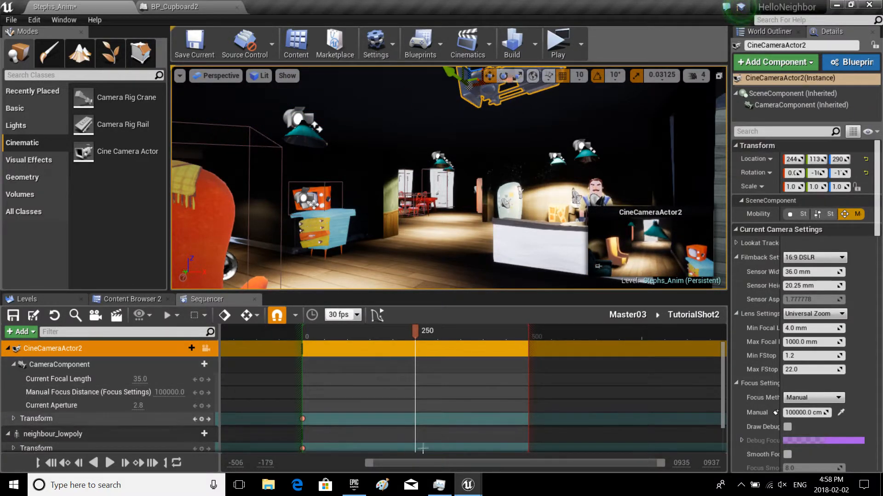
Key the camera's raised position at frame 250 and scrub to the end of the shot
{"action": "left_click", "coordinate": [202, 420]}
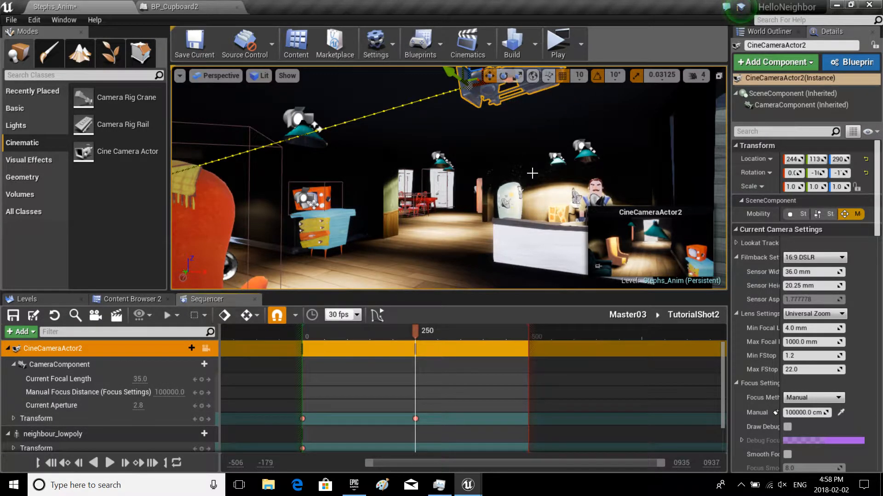
{"action": "right_click_drag", "start_coordinate": [449, 180], "coordinate": [386, 207]}
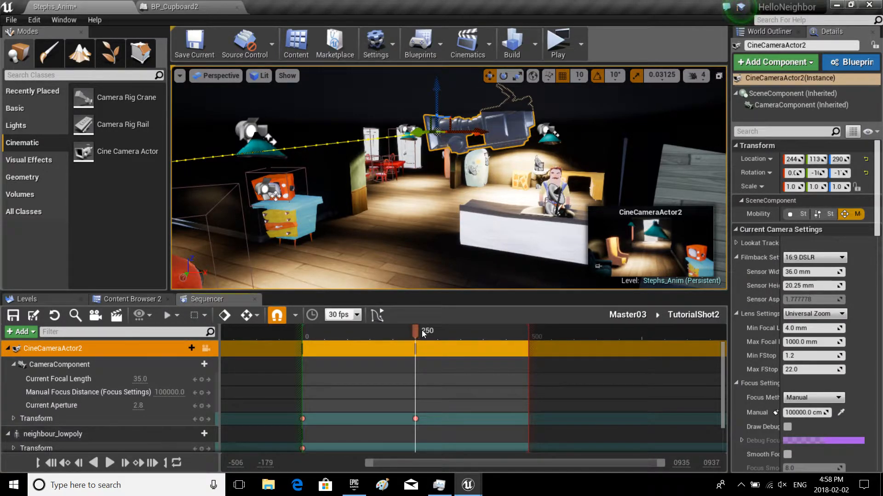
{"action": "left_click_drag", "start_coordinate": [522, 332], "coordinate": [531, 332]}
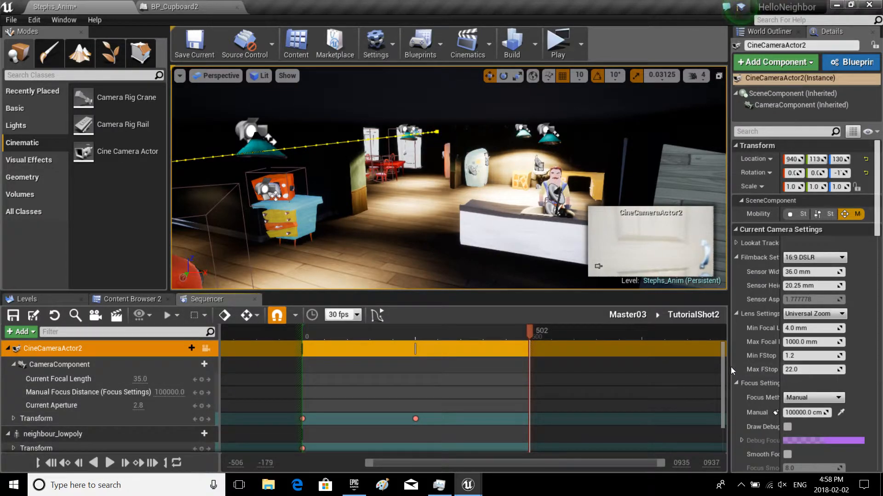
{"action": "left_click_drag", "start_coordinate": [723, 370], "coordinate": [719, 411]}
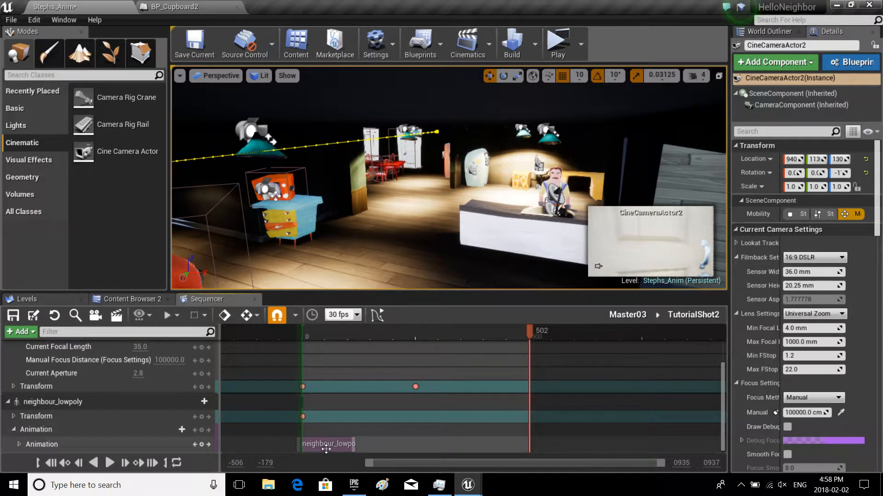
Shift the neighbour_lowpoly animation section later, then set the playhead to frame 379
{"action": "left_click_drag", "start_coordinate": [328, 444], "coordinate": [505, 442]}
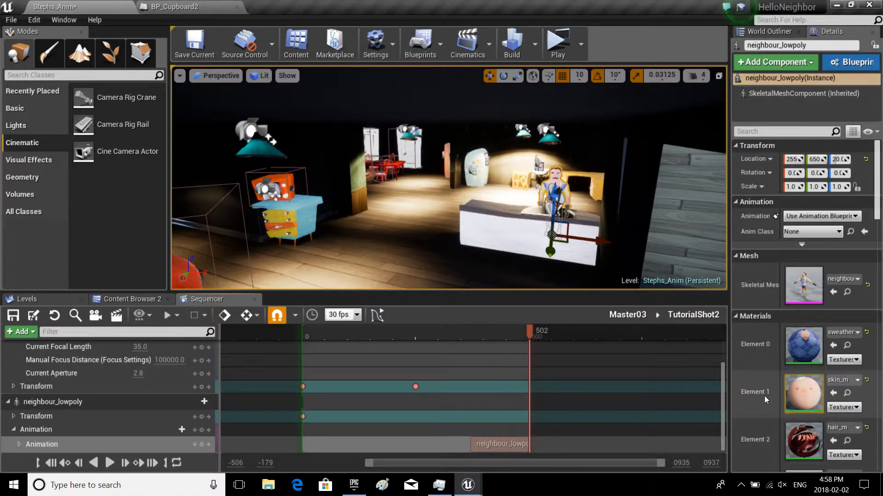
{"action": "left_click_drag", "start_coordinate": [724, 410], "coordinate": [723, 373]}
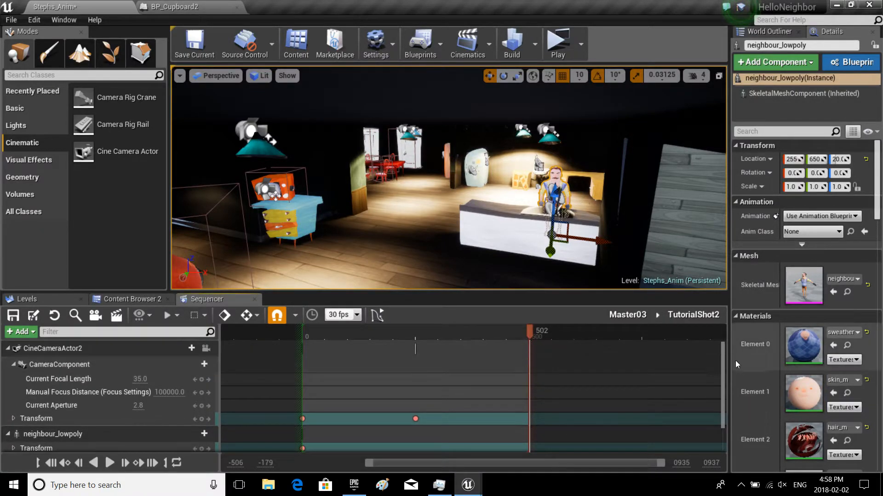
{"action": "mouse_move", "coordinate": [526, 331]}
{"action": "left_mouse_down"}
{"action": "mouse_move", "coordinate": [452, 350]}
{"action": "mouse_move", "coordinate": [475, 347]}
{"action": "left_mouse_up"}
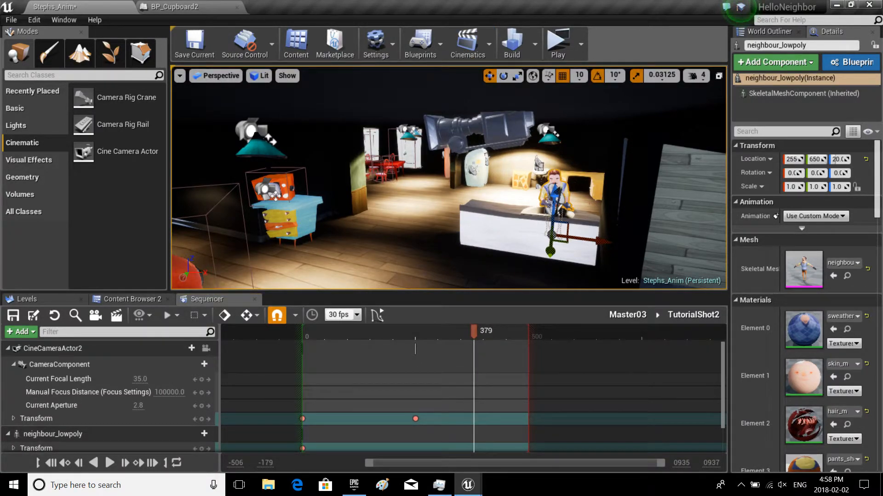
{"action": "left_click", "coordinate": [501, 172]}
Move CineCameraActor2 far across the room and swing it to a new heading
{"action": "left_click", "coordinate": [462, 125]}
{"action": "right_click_drag", "start_coordinate": [462, 138], "coordinate": [400, 173]}
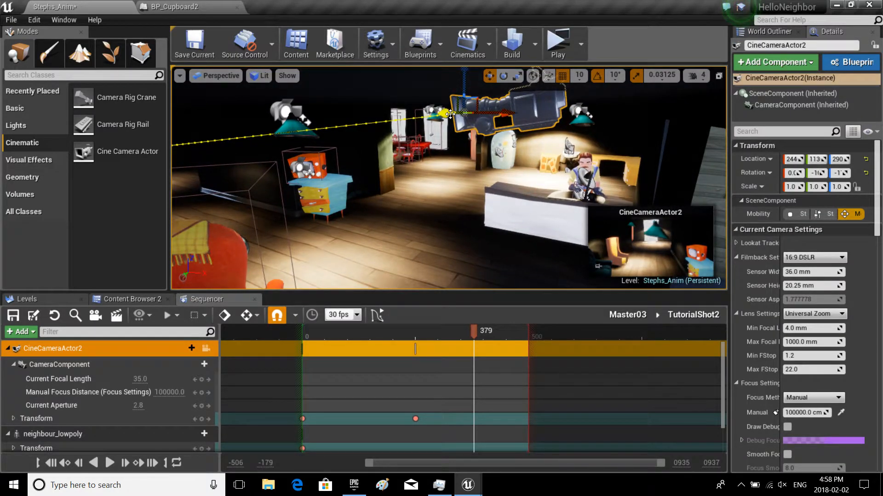
{"action": "left_click_drag", "start_coordinate": [449, 114], "coordinate": [501, 112]}
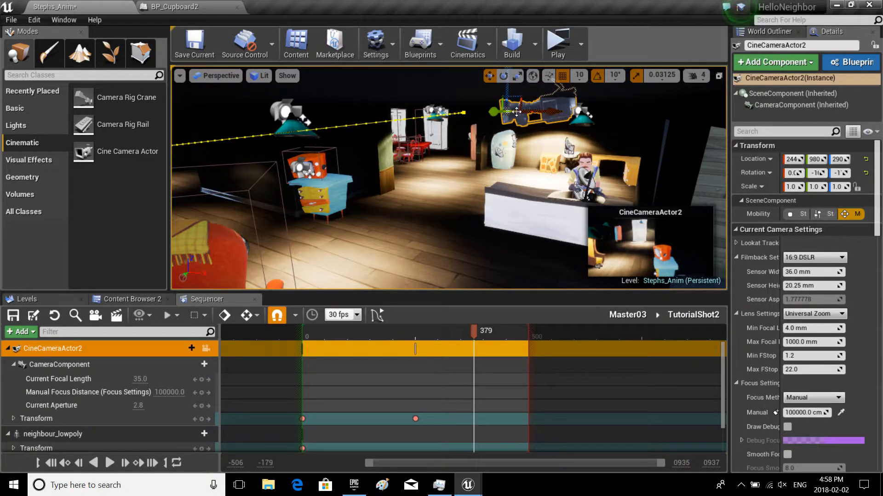
{"action": "key", "text": "space"}
{"action": "left_click_drag", "start_coordinate": [554, 106], "coordinate": [583, 101]}
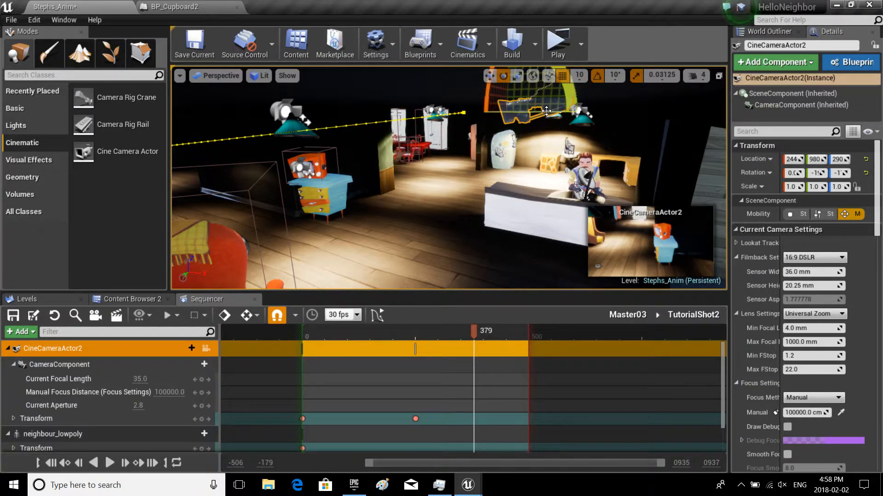
{"action": "mouse_move", "coordinate": [547, 111]}
{"action": "left_mouse_down"}
{"action": "mouse_move", "coordinate": [496, 97]}
{"action": "mouse_move", "coordinate": [507, 103]}
{"action": "left_mouse_up"}
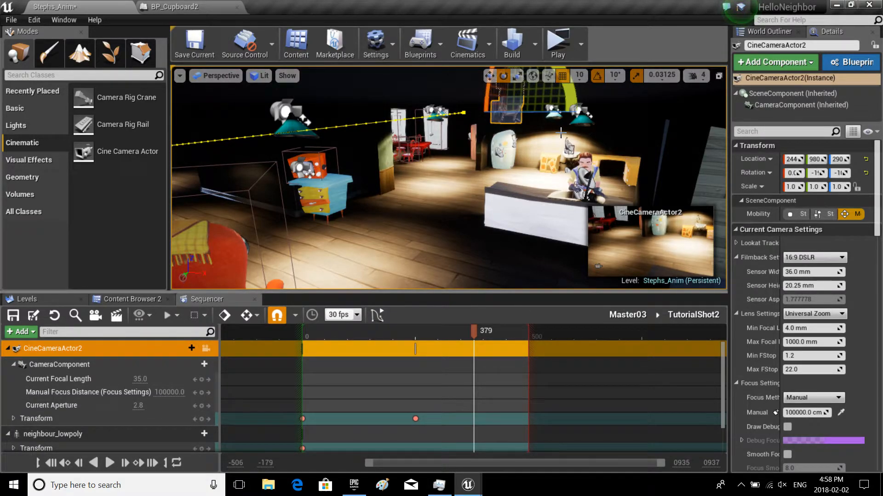
Key the camera's new pose at frame 379 and scrub back to review the move
{"action": "left_click", "coordinate": [201, 419]}
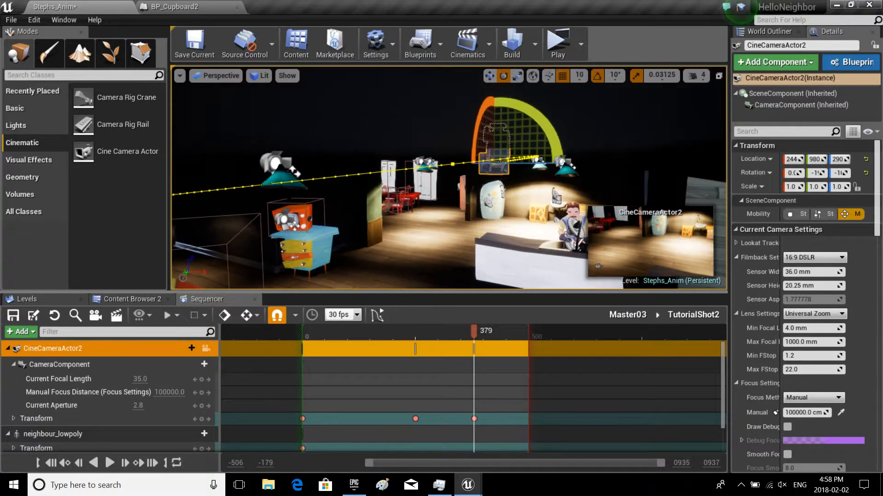
{"action": "middle_click_drag", "start_coordinate": [562, 156], "coordinate": [562, 126]}
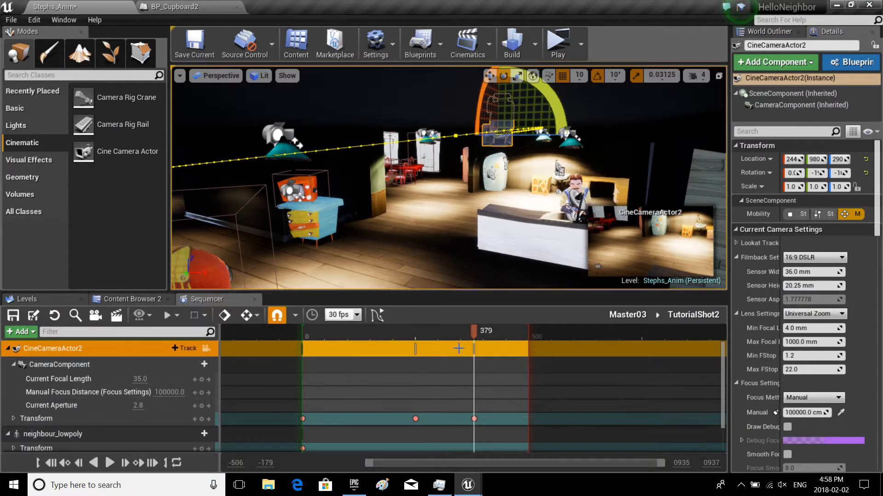
{"action": "mouse_move", "coordinate": [474, 331]}
{"action": "left_mouse_down"}
{"action": "mouse_move", "coordinate": [416, 336]}
{"action": "mouse_move", "coordinate": [479, 352]}
{"action": "left_mouse_up"}
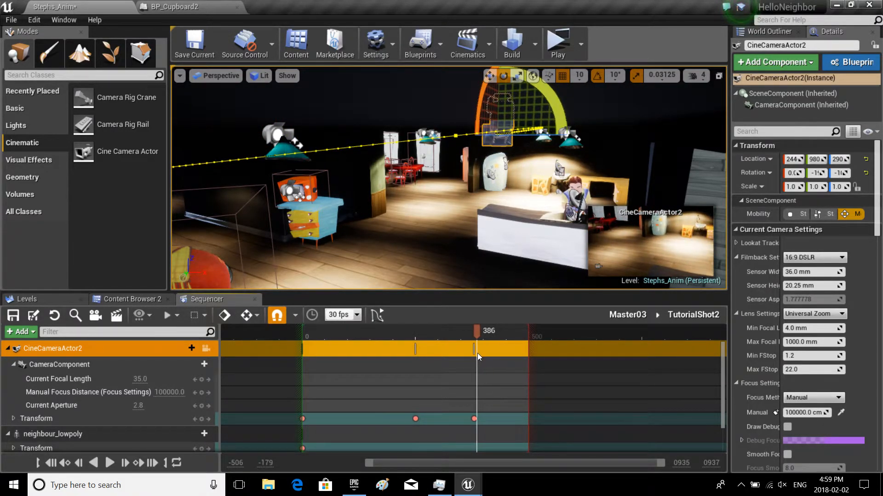
Rotate and move the camera closer so the character is framed, raising it slightly
{"action": "mouse_move", "coordinate": [480, 352]}
{"action": "left_mouse_down"}
{"action": "mouse_move", "coordinate": [528, 351]}
{"action": "mouse_move", "coordinate": [528, 343]}
{"action": "left_mouse_up"}
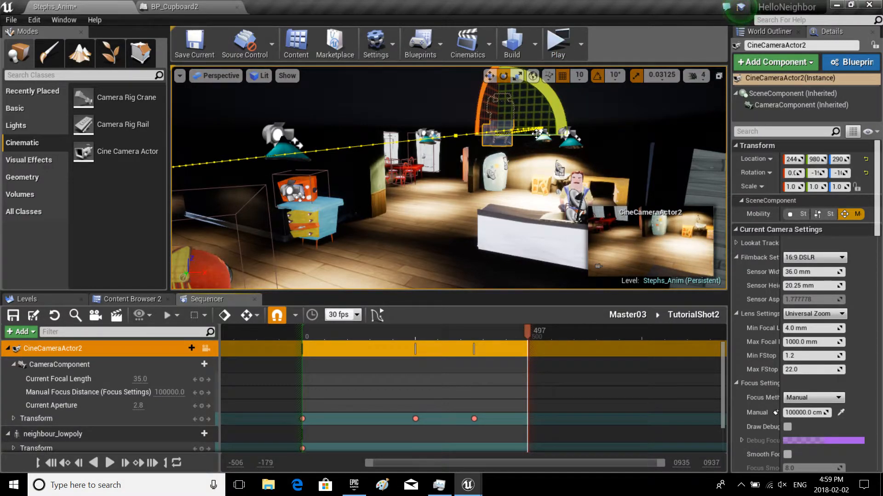
{"action": "left_click_drag", "start_coordinate": [536, 133], "coordinate": [567, 139]}
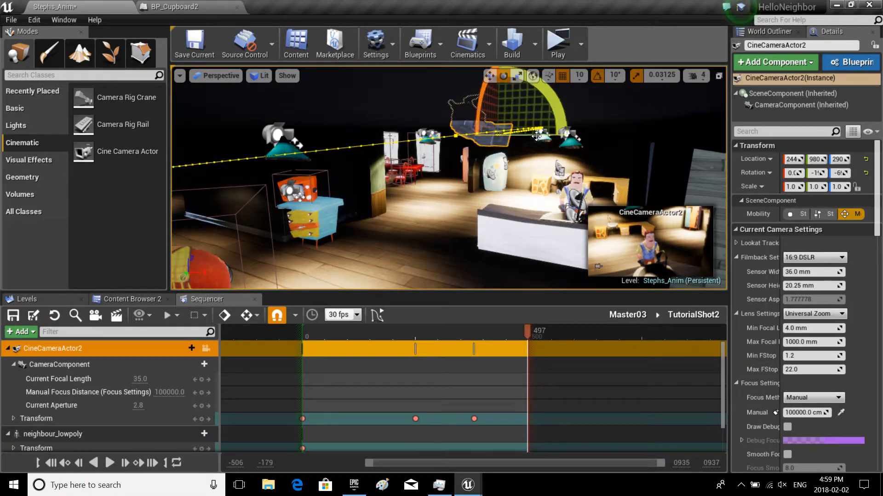
{"action": "key", "text": "w"}
{"action": "mouse_move", "coordinate": [487, 136]}
{"action": "left_mouse_down"}
{"action": "mouse_move", "coordinate": [528, 135]}
{"action": "mouse_move", "coordinate": [529, 150]}
{"action": "left_mouse_up"}
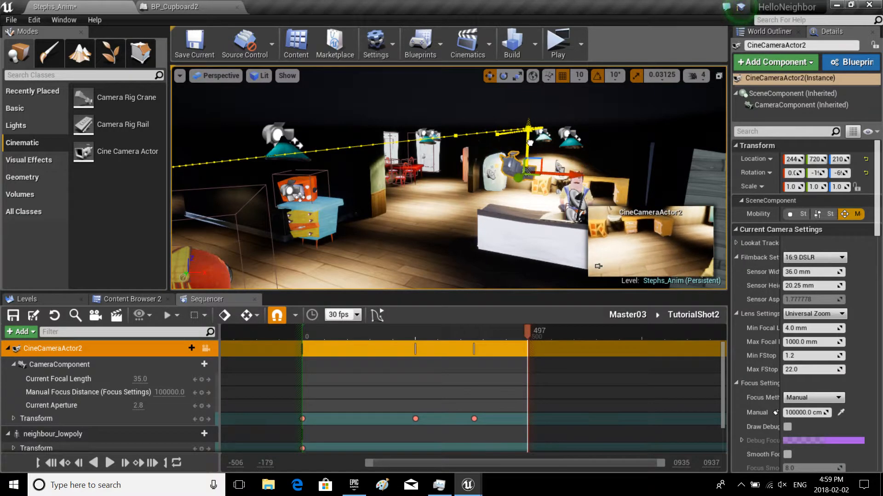
{"action": "left_click_drag", "start_coordinate": [524, 181], "coordinate": [500, 207]}
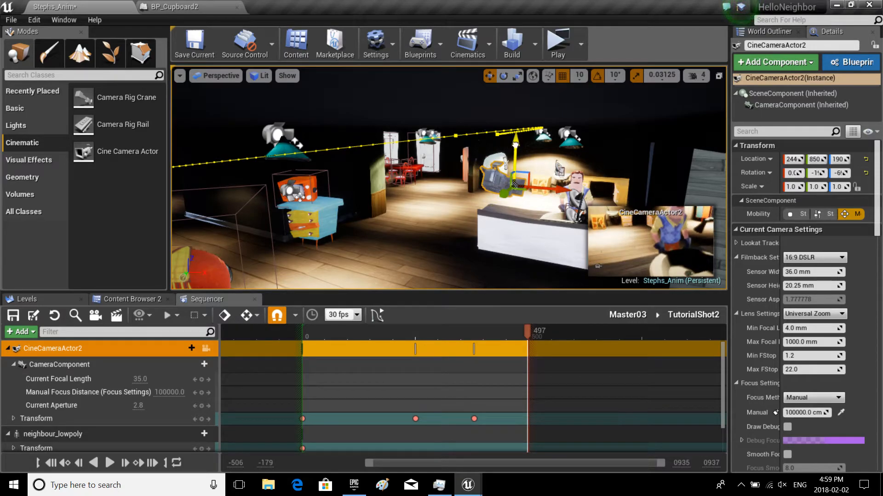
{"action": "left_click_drag", "start_coordinate": [515, 145], "coordinate": [517, 131]}
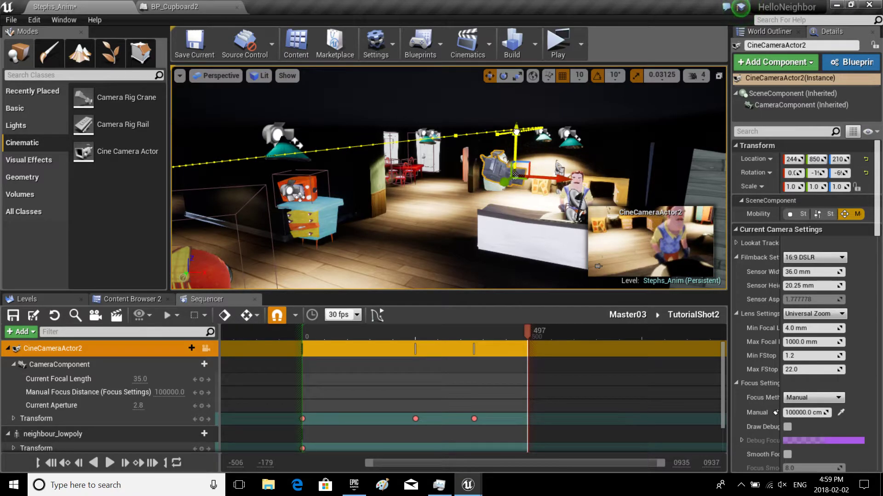
Pick focus on the character, lower the camera and key the pose at frame 497
{"action": "left_click", "coordinate": [841, 413]}
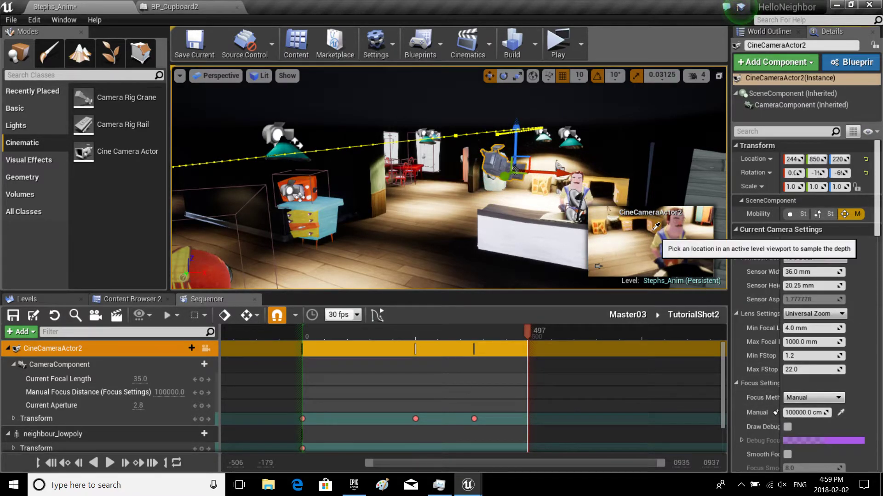
{"action": "left_click", "coordinate": [579, 195]}
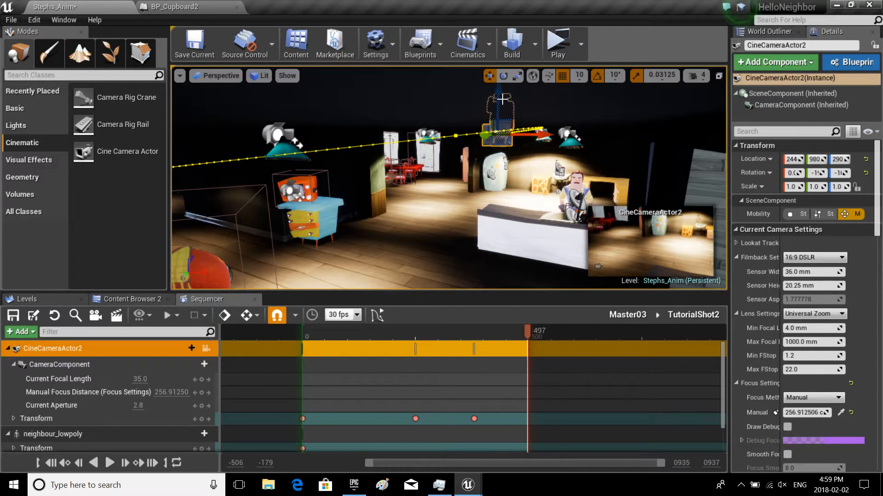
{"action": "mouse_move", "coordinate": [499, 92]}
{"action": "left_mouse_down"}
{"action": "mouse_move", "coordinate": [511, 159]}
{"action": "mouse_move", "coordinate": [626, 202]}
{"action": "left_mouse_up"}
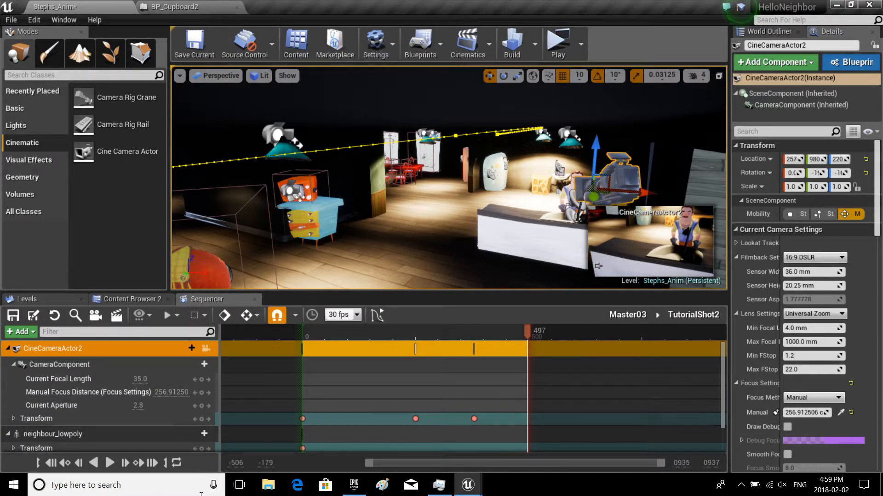
{"action": "left_click", "coordinate": [202, 419]}
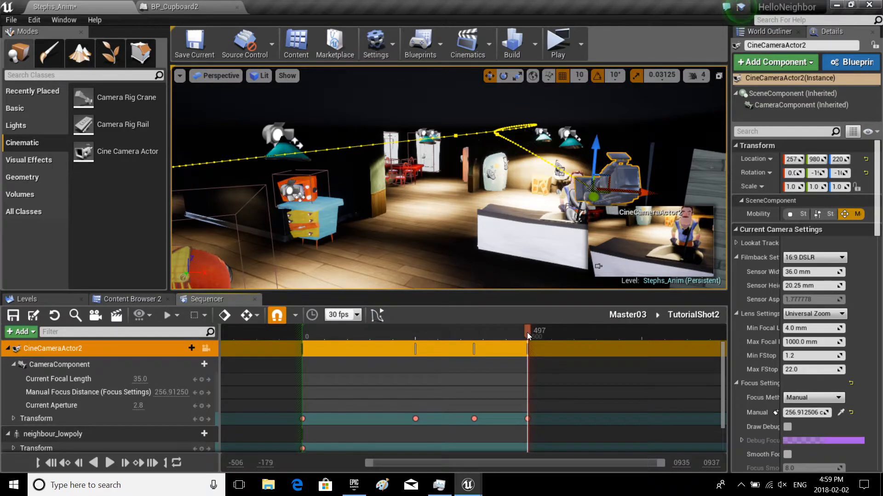
{"action": "mouse_move", "coordinate": [527, 333]}
{"action": "left_mouse_down"}
{"action": "mouse_move", "coordinate": [375, 344]}
{"action": "mouse_move", "coordinate": [305, 336]}
{"action": "mouse_move", "coordinate": [522, 360]}
{"action": "left_mouse_up"}
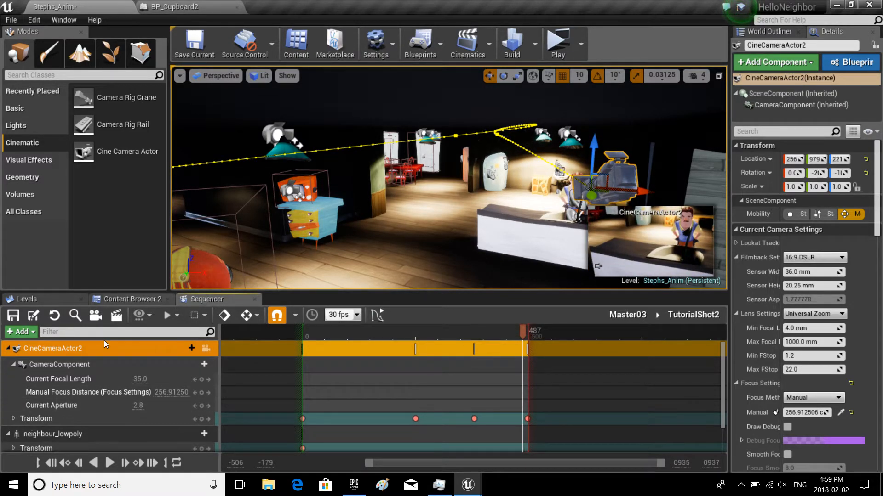
{"action": "scroll", "coordinate": [74, 388], "scroll_direction": "down", "scroll_amount": 2}
{"action": "scroll", "coordinate": [97, 384], "scroll_direction": "up", "scroll_amount": 2}
Add a Fade track to TutorialShot2 and jump the playhead back to frame 0
{"action": "left_click", "coordinate": [51, 348]}
{"action": "left_click", "coordinate": [22, 332]}
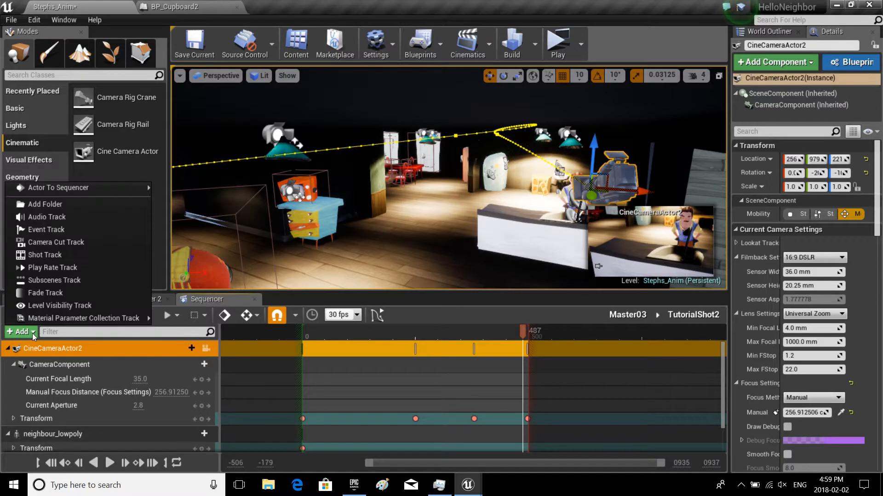
{"action": "key", "text": "Escape"}
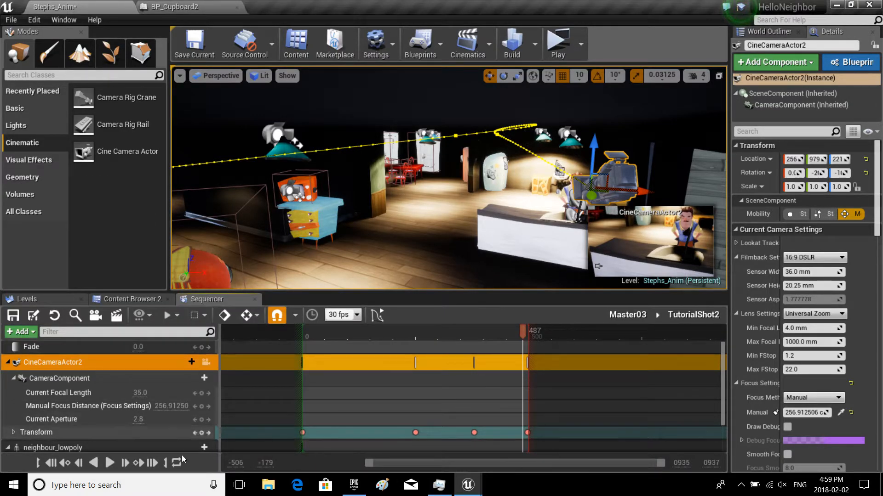
{"action": "scroll", "coordinate": [200, 419], "scroll_direction": "down", "scroll_amount": 2}
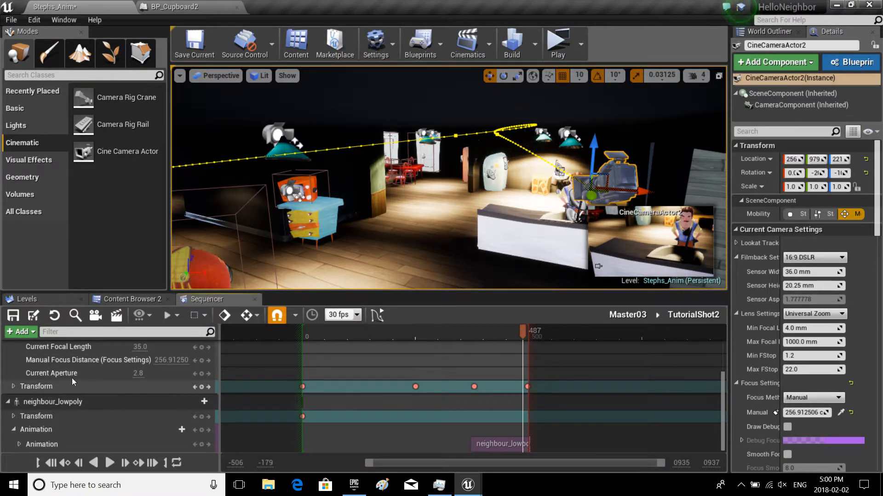
{"action": "scroll", "coordinate": [72, 378], "scroll_direction": "up", "scroll_amount": 2}
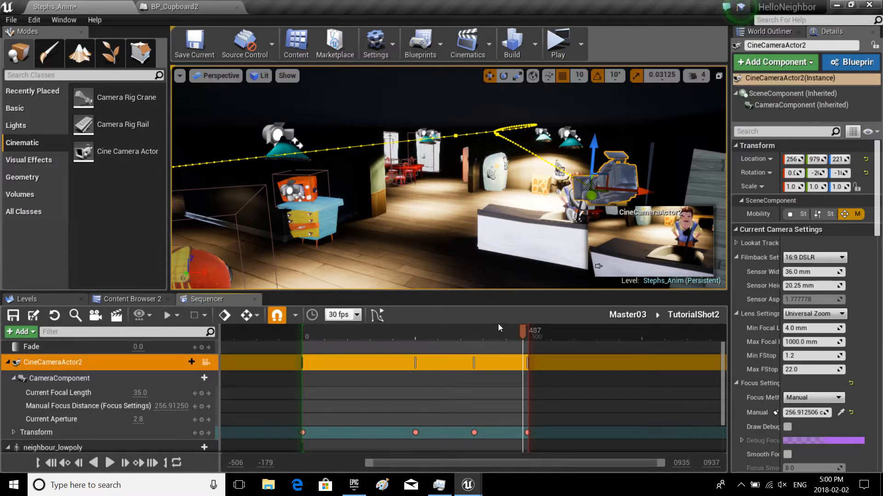
{"action": "left_click_drag", "start_coordinate": [523, 331], "coordinate": [301, 347]}
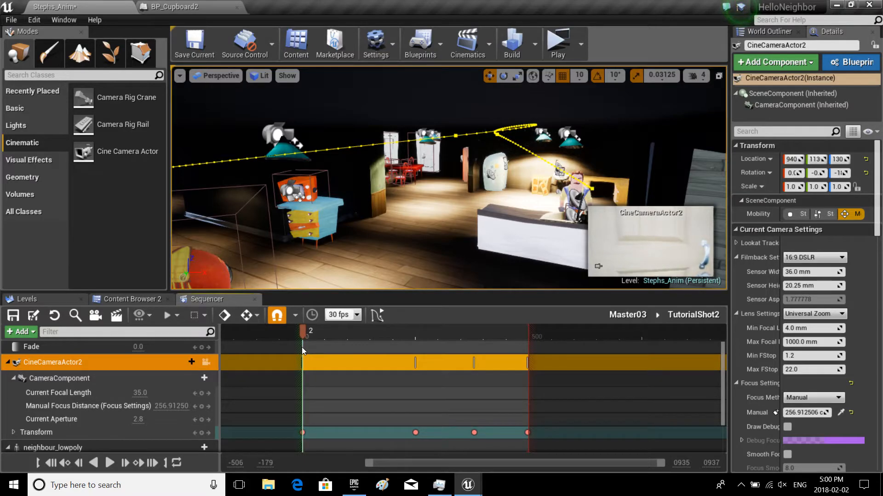
{"action": "key", "text": "ctrl+g"}
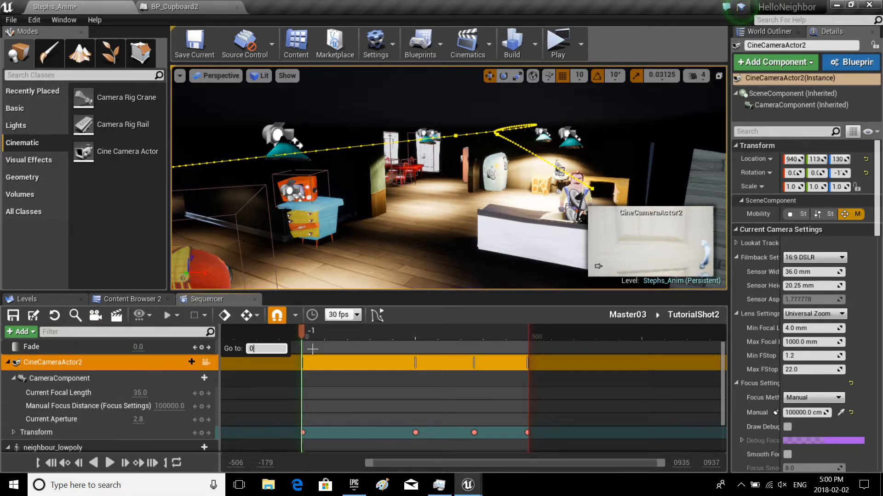
{"action": "type", "text": "0"}
{"action": "key", "text": "Return"}
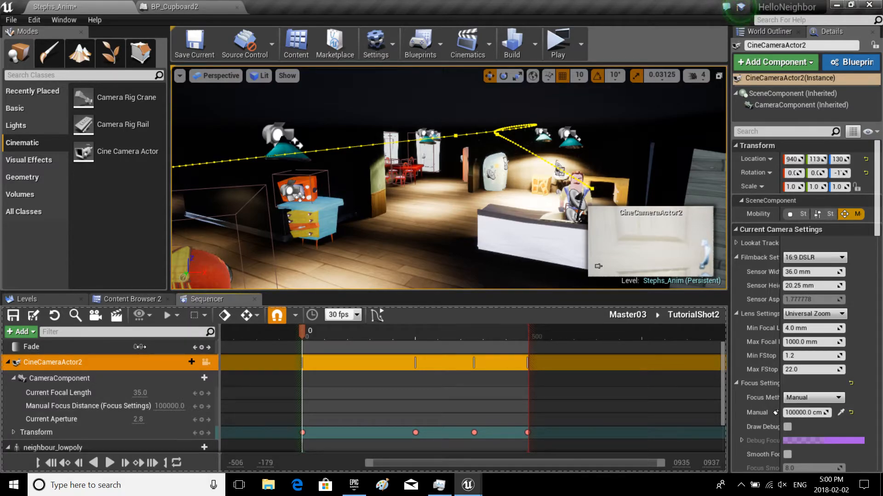
{"action": "type", "text": "1"}
Key the Fade at 1.0 (fully black) on frame 0 and the first few frames
{"action": "key", "text": "Return"}
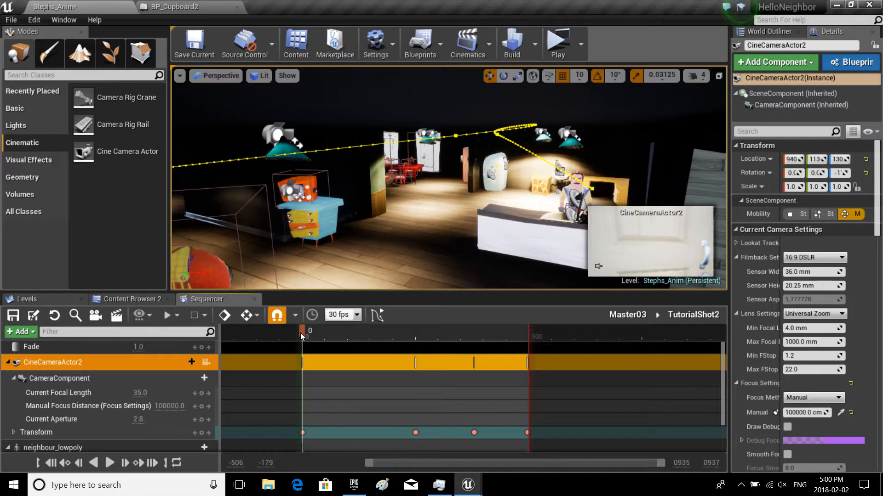
{"action": "left_click_drag", "start_coordinate": [301, 334], "coordinate": [303, 332]}
{"action": "type", "text": "0"}
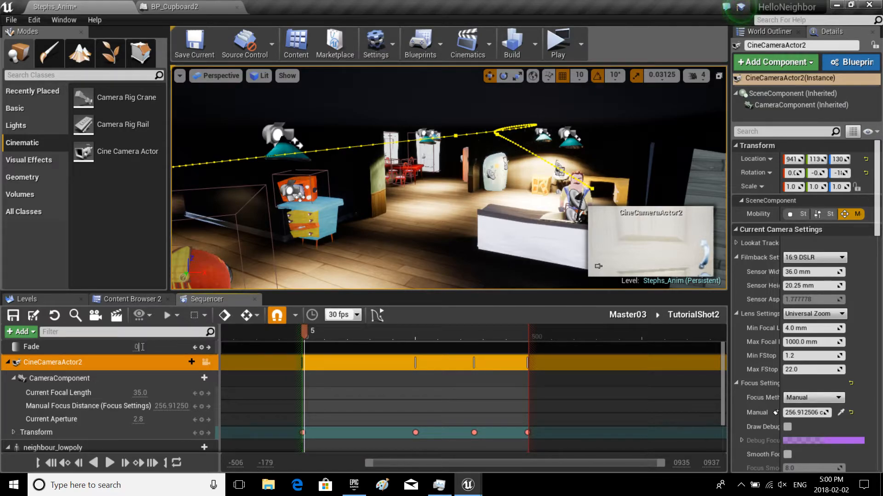
{"action": "key", "text": "Return"}
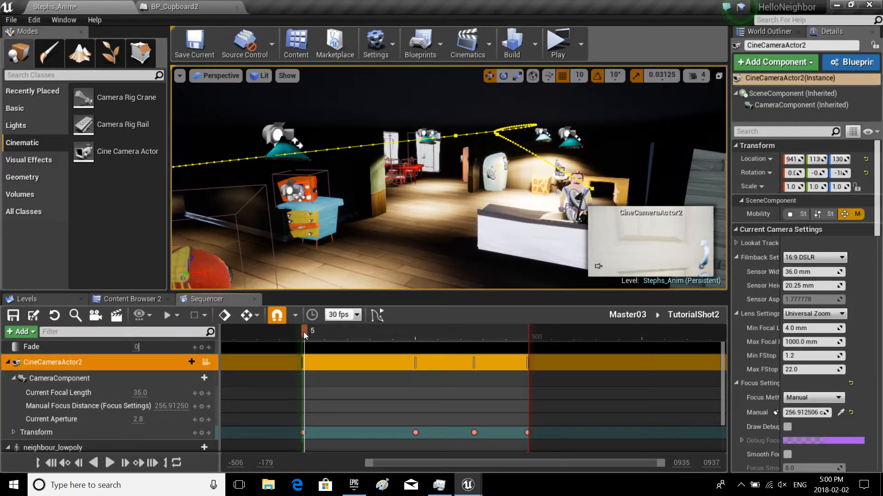
{"action": "left_click_drag", "start_coordinate": [304, 332], "coordinate": [301, 333]}
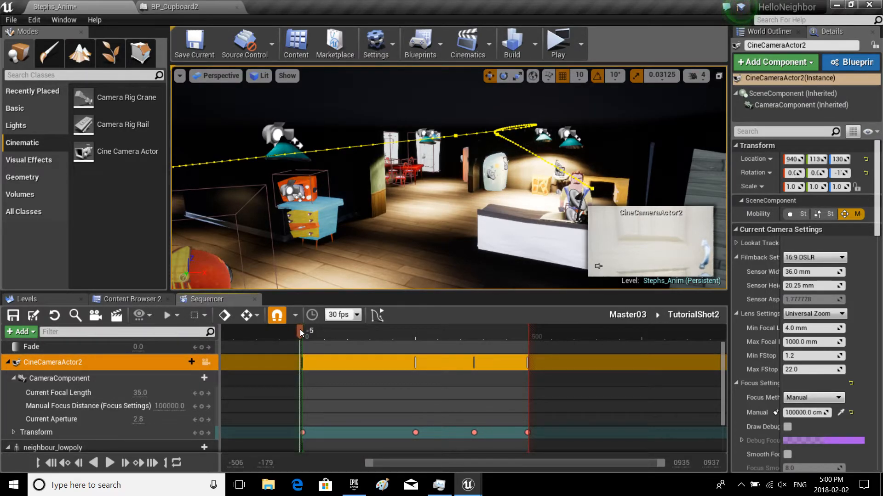
{"action": "left_click", "coordinate": [204, 347]}
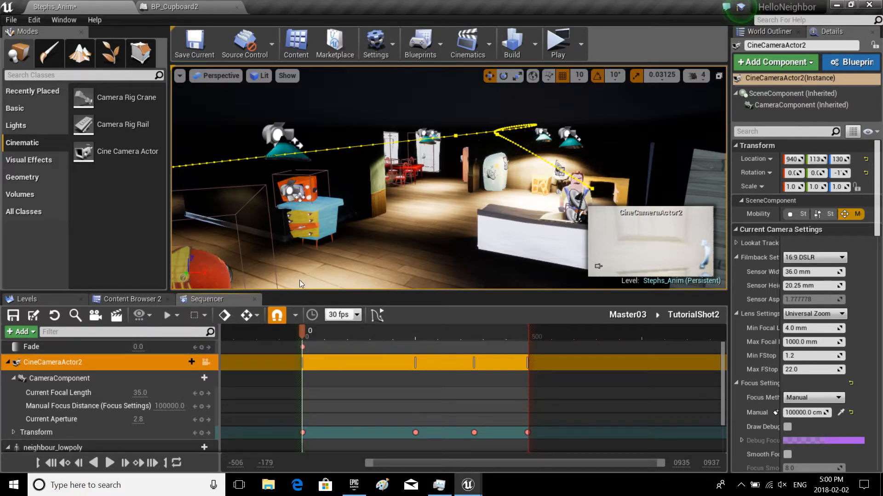
{"action": "left_click", "coordinate": [303, 335]}
{"action": "left_click_drag", "start_coordinate": [302, 335], "coordinate": [306, 336]}
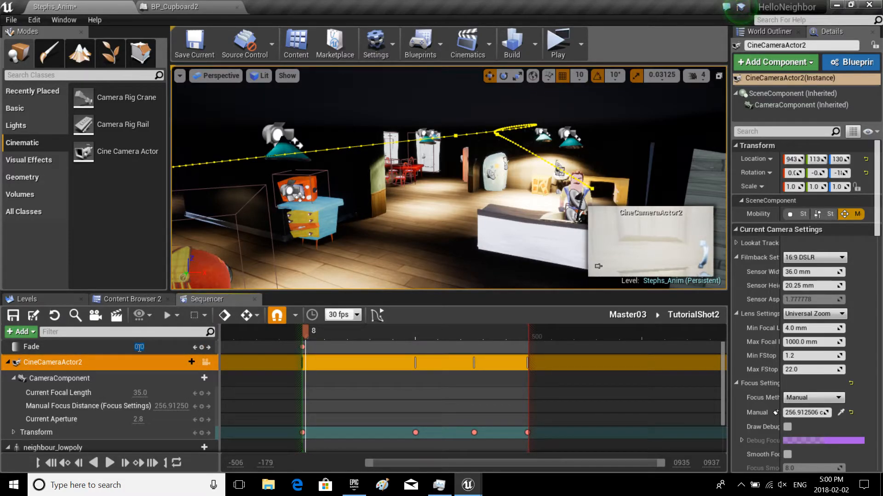
{"action": "type", "text": "1"}
{"action": "key", "text": "Return"}
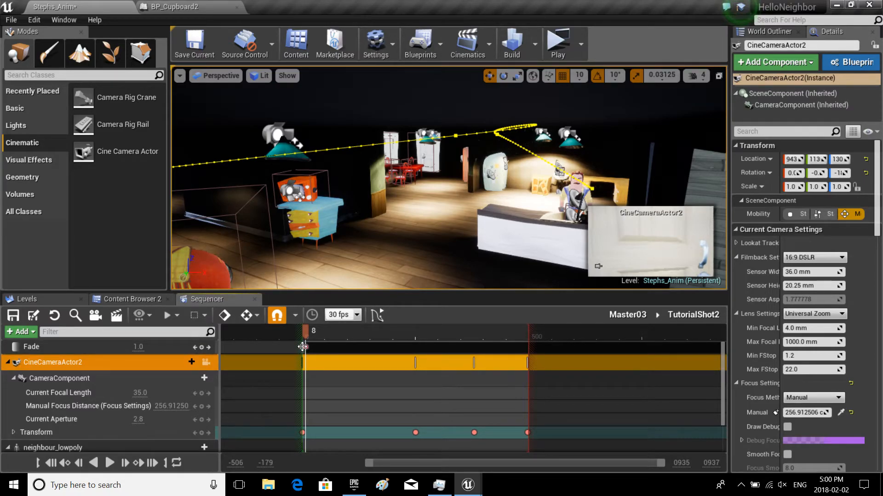
{"action": "left_click", "coordinate": [303, 348]}
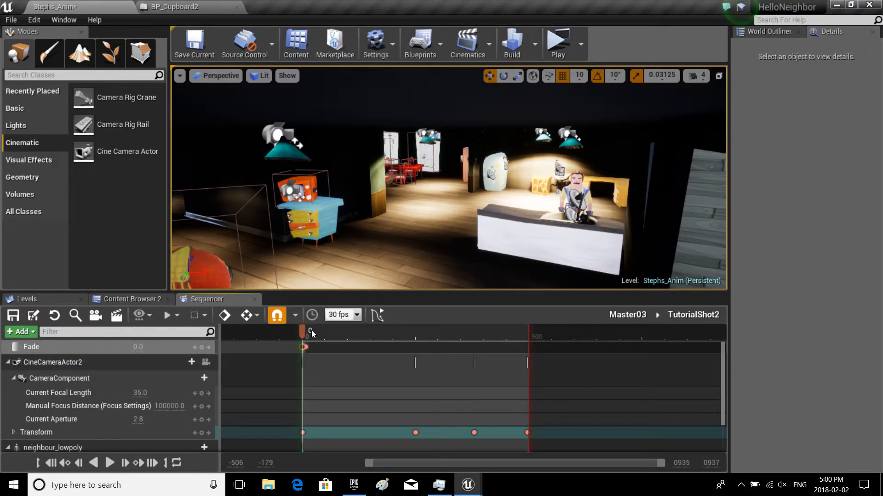
{"action": "left_click", "coordinate": [303, 347]}
Set the Fade to 0.0 at frame 13 and scrub back to preview the fade-in
{"action": "left_click_drag", "start_coordinate": [307, 347], "coordinate": [309, 348]}
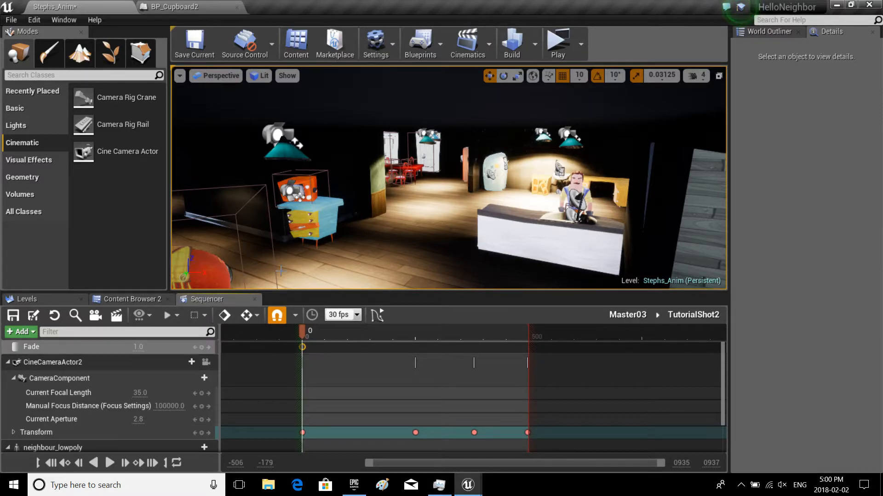
{"action": "left_click", "coordinate": [303, 336]}
{"action": "left_click_drag", "start_coordinate": [304, 333], "coordinate": [311, 333]}
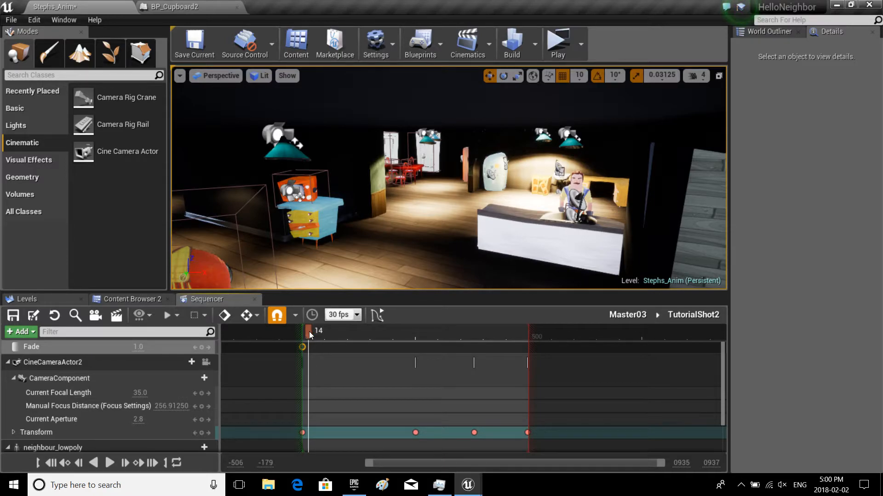
{"action": "left_click", "coordinate": [139, 347]}
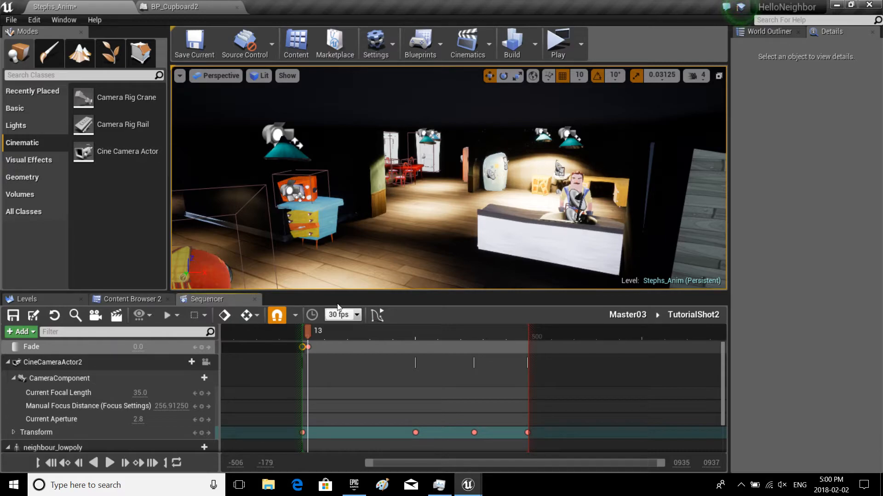
{"action": "left_click_drag", "start_coordinate": [309, 333], "coordinate": [303, 333]}
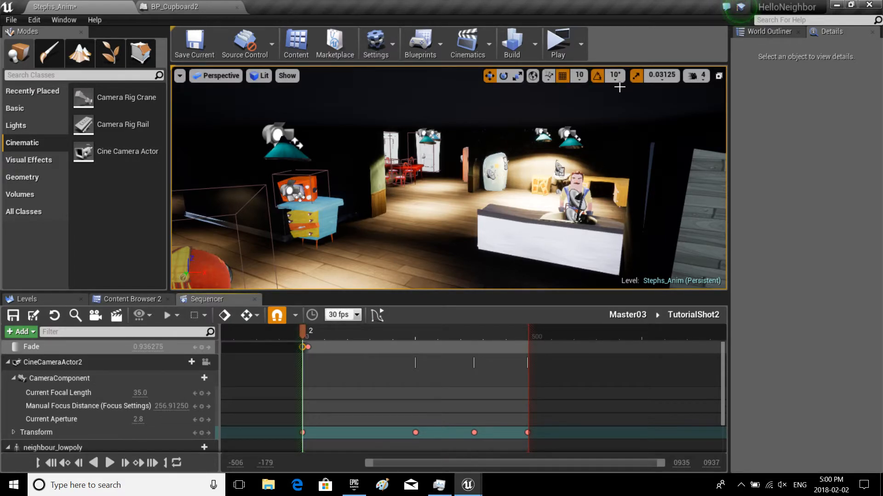
{"action": "left_click", "coordinate": [21, 331]}
Add a Camera Cuts track cutting to CineCameraActor2 for the whole shot
{"action": "left_click", "coordinate": [56, 242]}
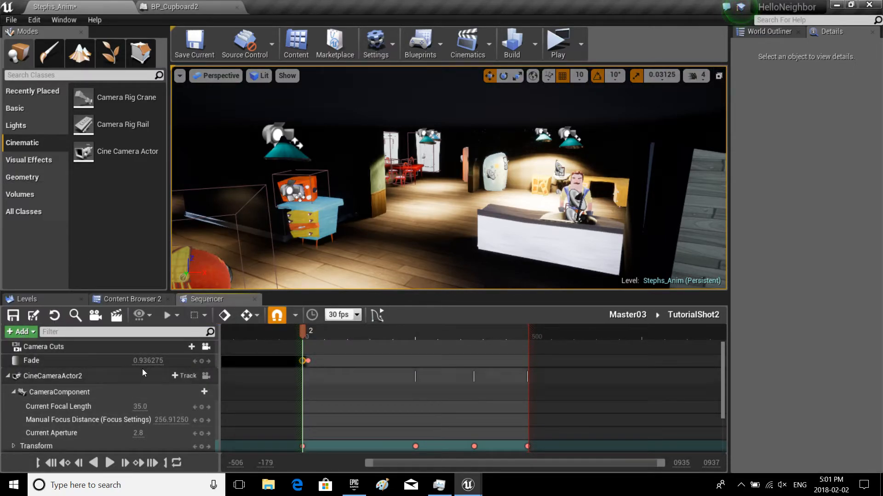
{"action": "left_click", "coordinate": [182, 347]}
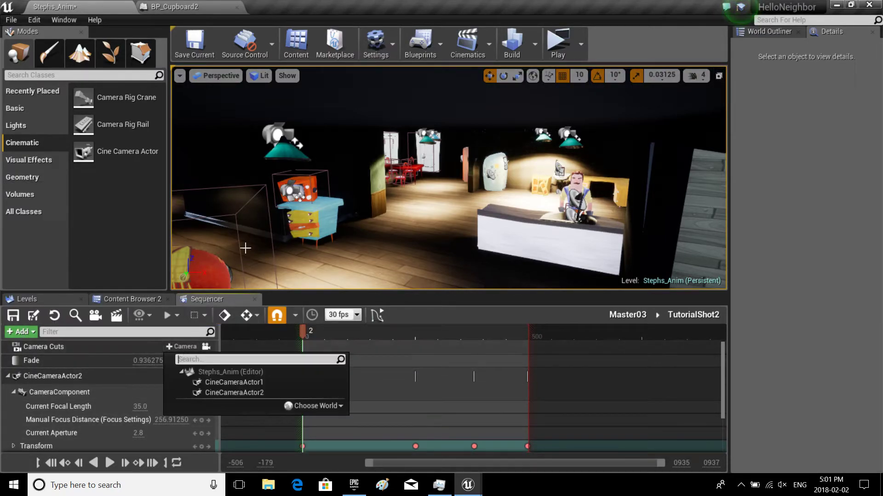
{"action": "left_click", "coordinate": [245, 398]}
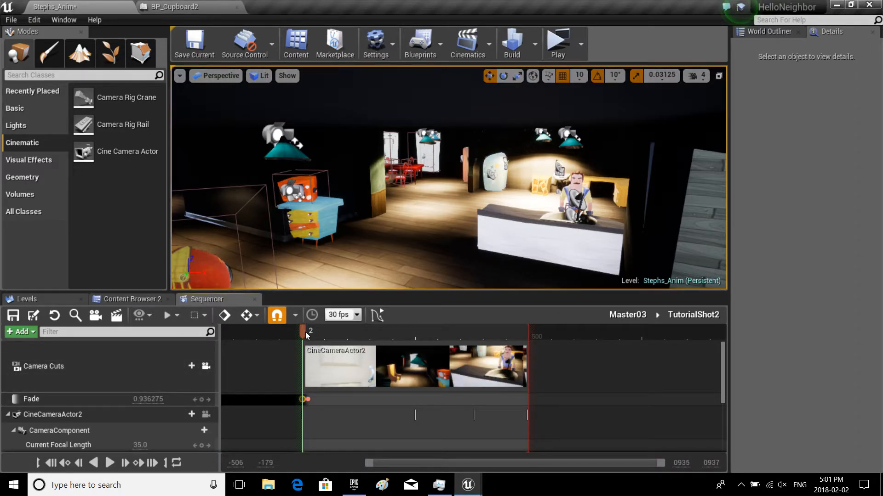
{"action": "mouse_move", "coordinate": [306, 332]}
{"action": "left_mouse_down"}
{"action": "mouse_move", "coordinate": [457, 346]}
{"action": "mouse_move", "coordinate": [305, 358]}
{"action": "left_mouse_up"}
Show the camera preview pane and hide editor-only objects in it
{"action": "left_click", "coordinate": [718, 75]}
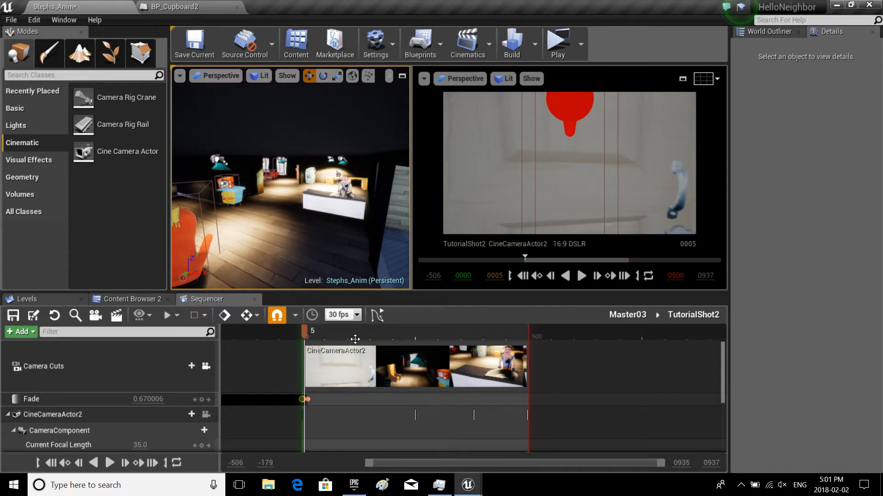
{"action": "left_click", "coordinate": [424, 78]}
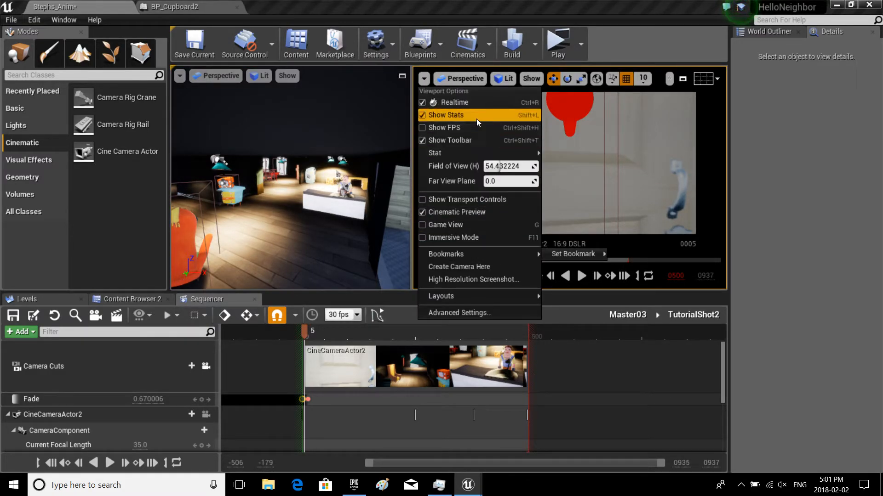
{"action": "left_click", "coordinate": [472, 223]}
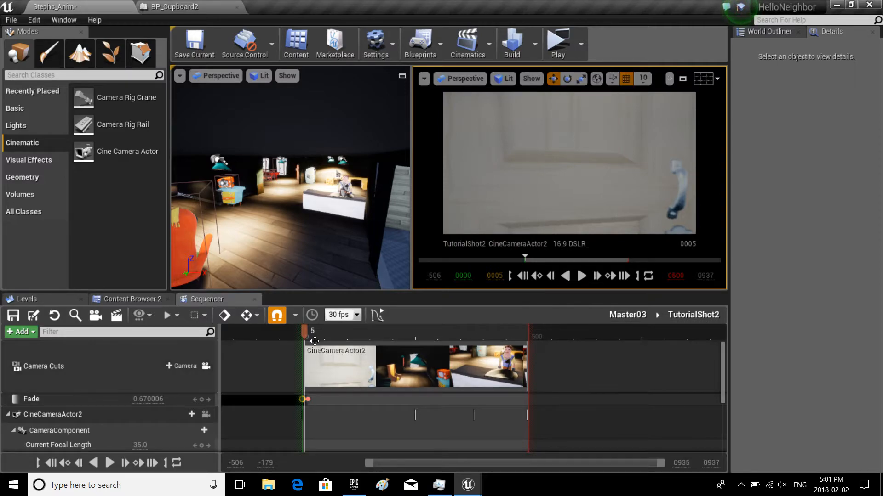
Play the shot in the camera preview, pause at frame 91, then scrub toward the end
{"action": "left_click", "coordinate": [581, 276]}
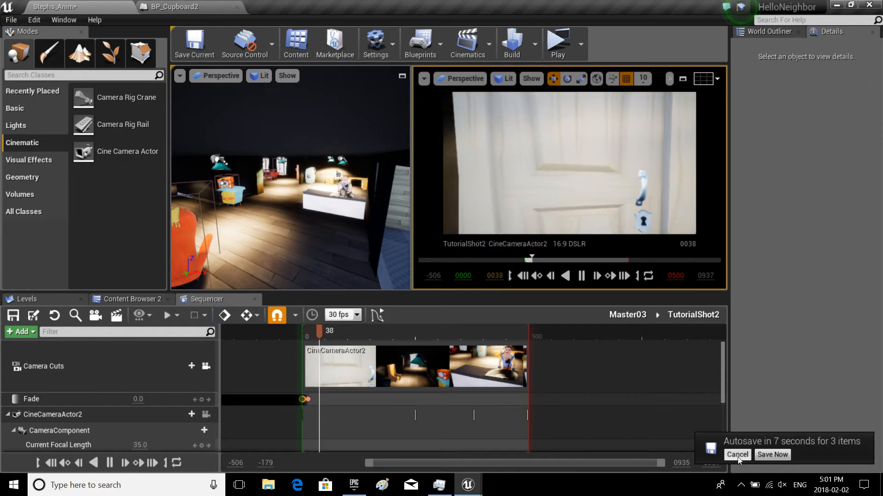
{"action": "left_click", "coordinate": [737, 455]}
{"action": "left_click", "coordinate": [581, 276]}
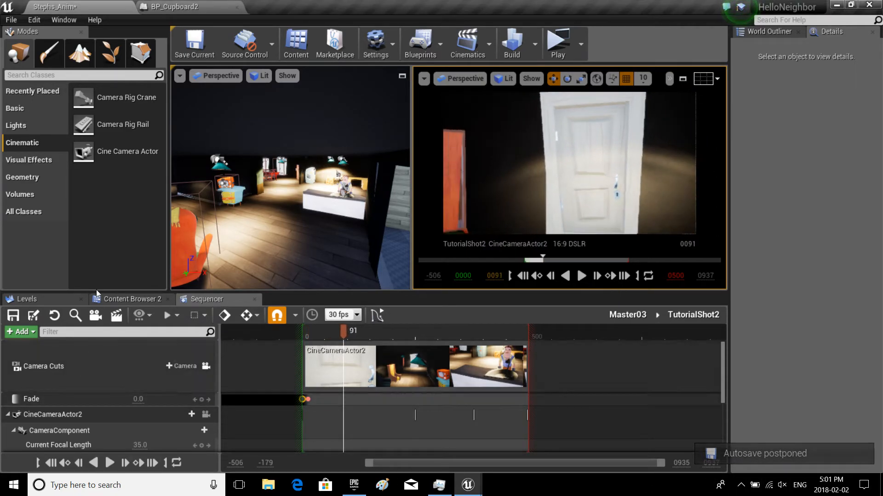
{"action": "scroll", "coordinate": [425, 425], "scroll_direction": "down", "scroll_amount": 2}
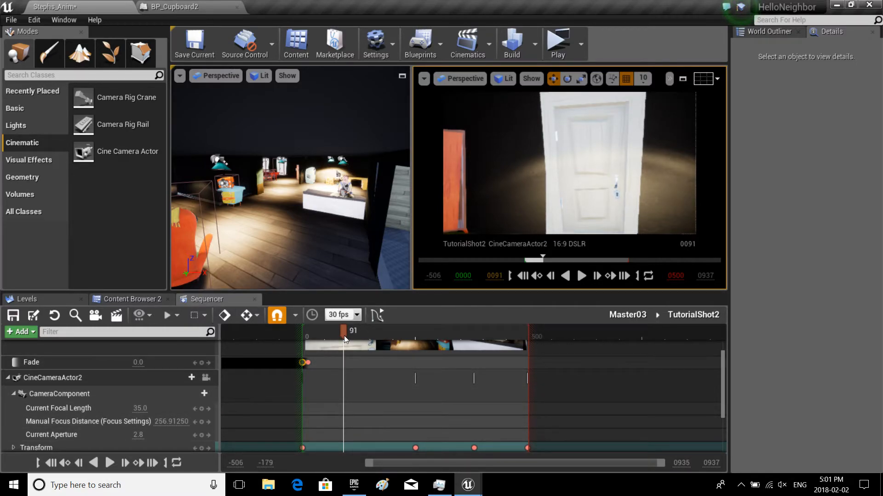
{"action": "mouse_move", "coordinate": [344, 336]}
{"action": "left_mouse_down"}
{"action": "mouse_move", "coordinate": [529, 345]}
{"action": "mouse_move", "coordinate": [524, 332]}
{"action": "left_mouse_up"}
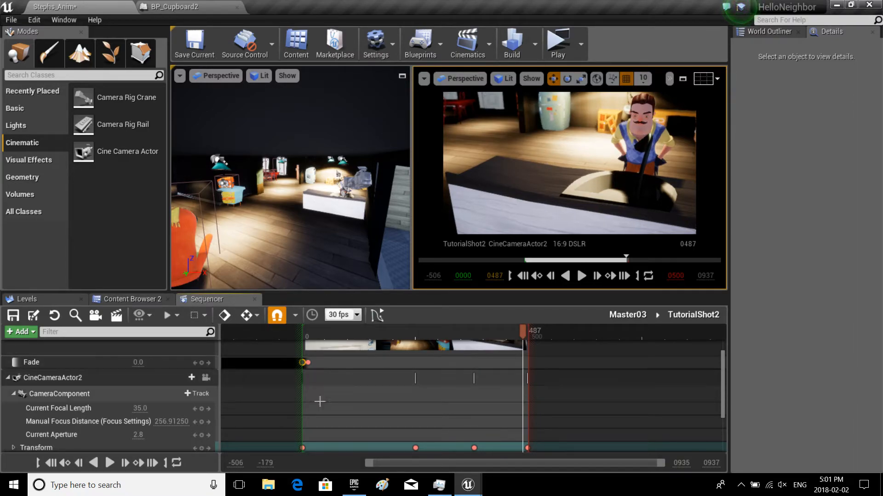
Add a fade key near frame 487 and set Fade to 1.0 at frame 500
{"action": "left_click", "coordinate": [202, 364]}
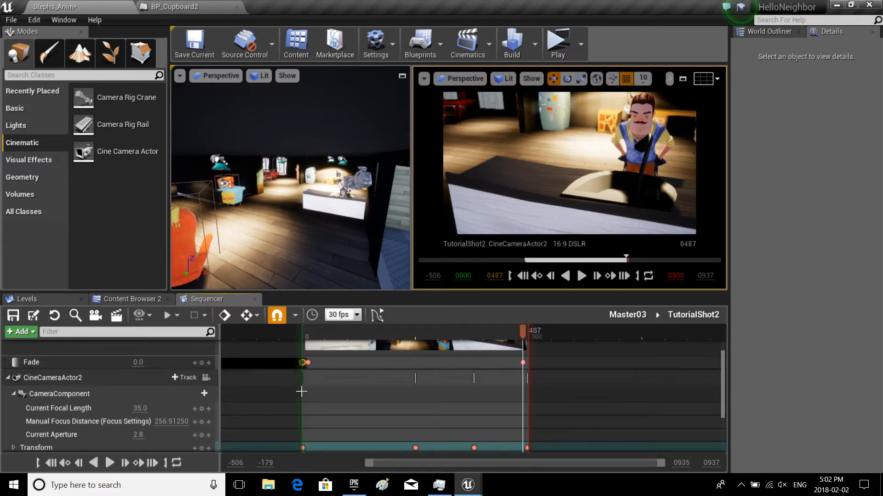
{"action": "key", "text": "ctrl+g"}
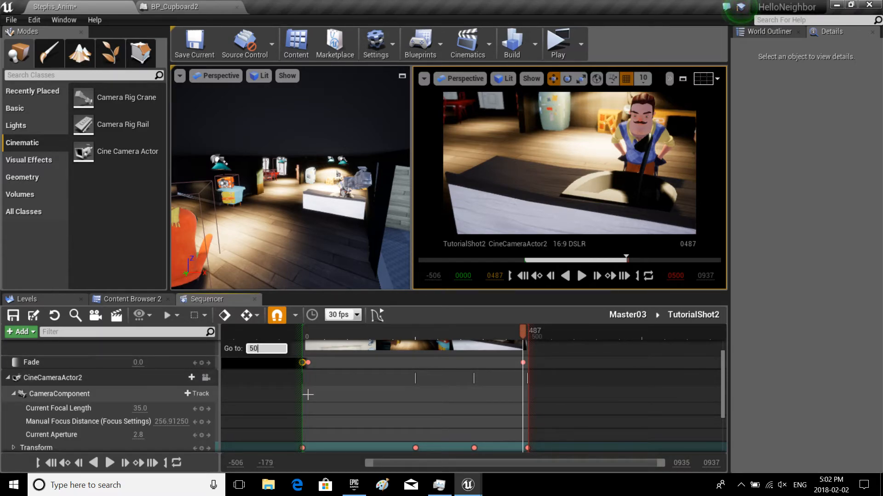
{"action": "left_click", "coordinate": [138, 361]}
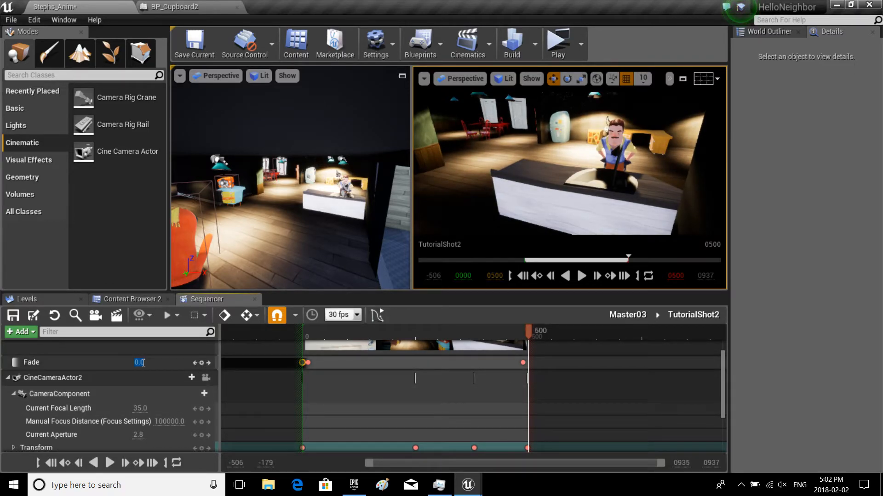
{"action": "type", "text": "1"}
{"action": "key", "text": "Return"}
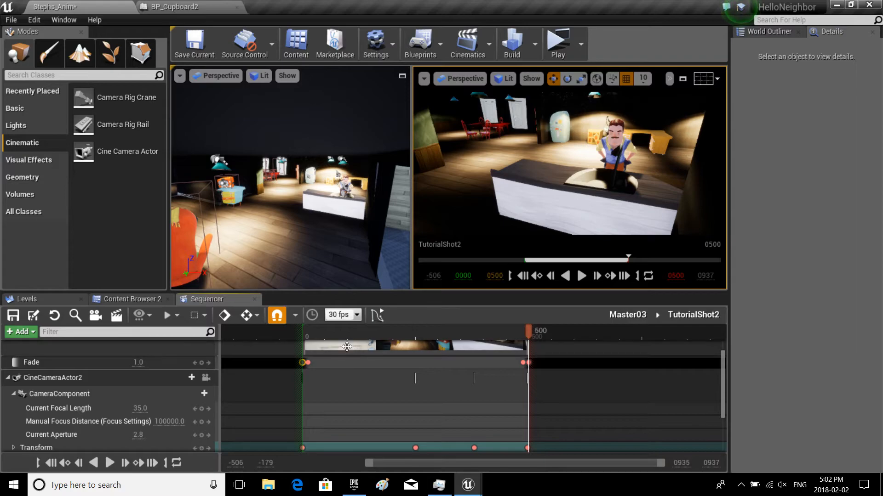
Save Master03 and TutorialShot2, then go back up to the Master03 sequence
{"action": "left_click", "coordinate": [13, 315]}
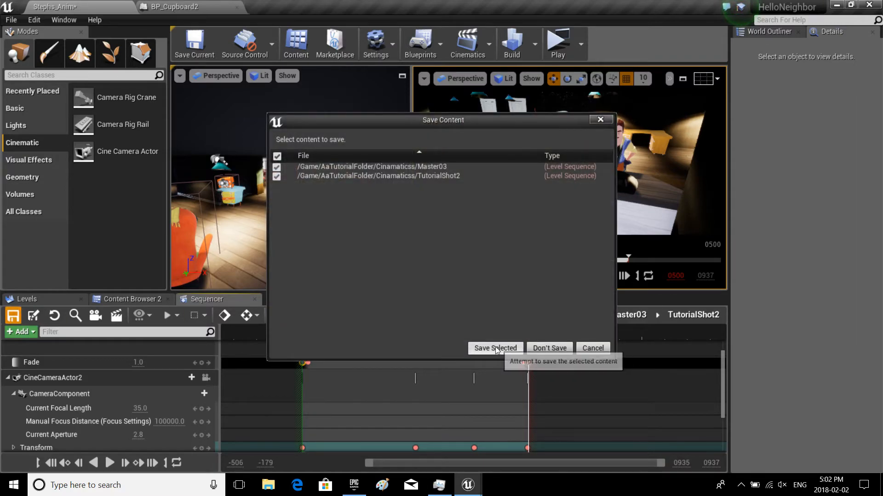
{"action": "left_click", "coordinate": [481, 348]}
{"action": "left_click", "coordinate": [628, 314]}
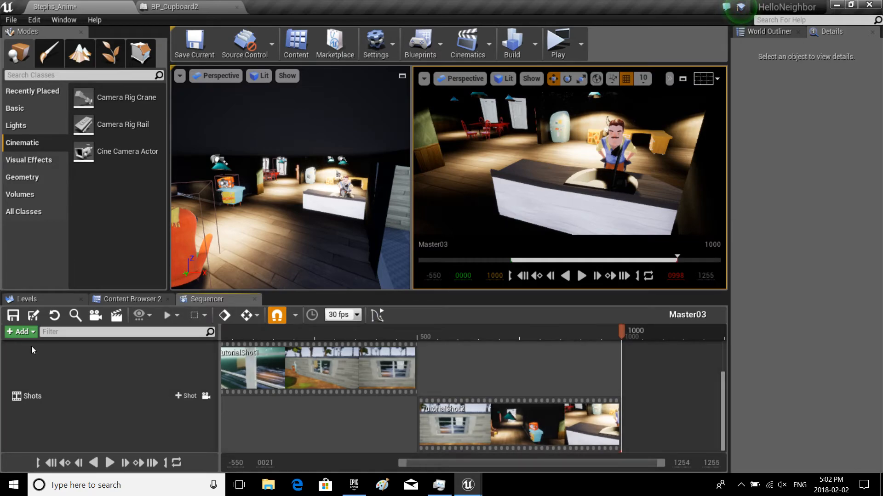
Add a Fade track to Master03 and key it at frame 488, end of the first shot
{"action": "left_click", "coordinate": [21, 331]}
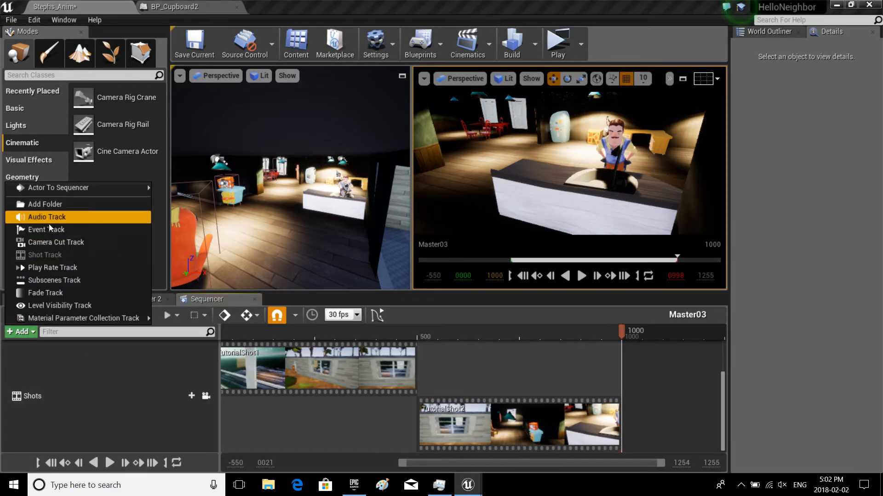
{"action": "left_click", "coordinate": [391, 295]}
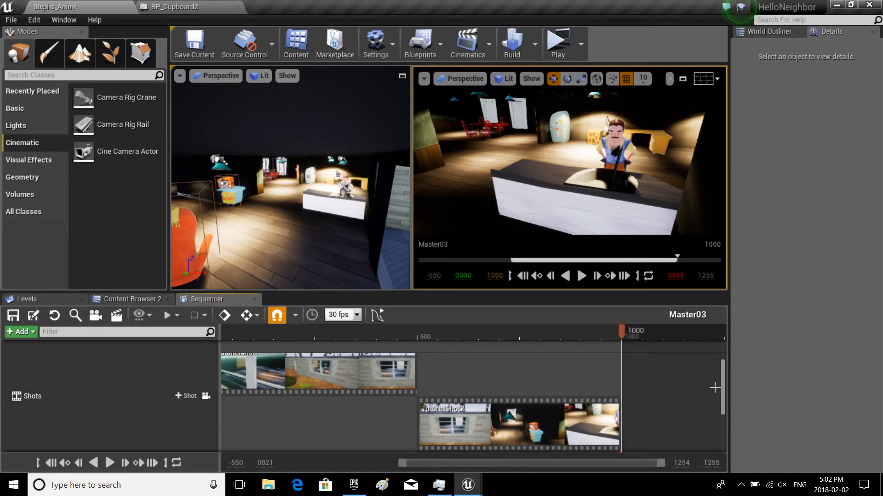
{"action": "mouse_move", "coordinate": [724, 377]}
{"action": "left_mouse_down"}
{"action": "mouse_move", "coordinate": [723, 358]}
{"action": "mouse_move", "coordinate": [721, 401]}
{"action": "left_mouse_up"}
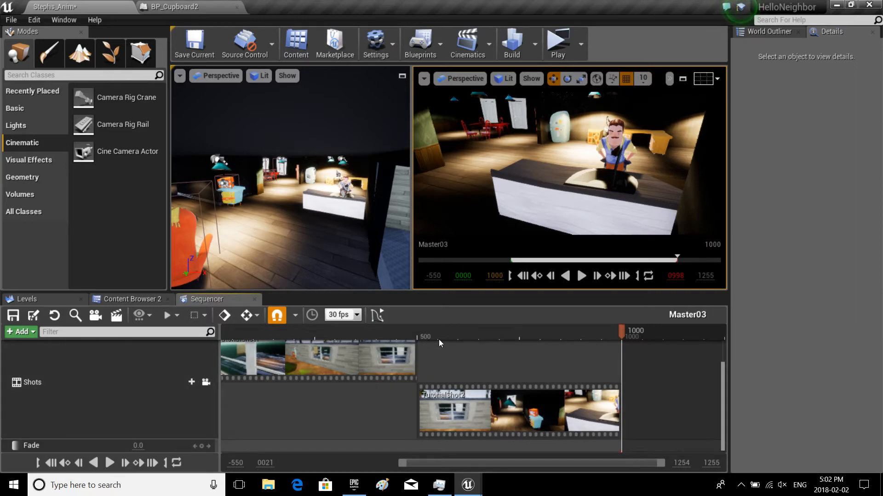
{"action": "left_click_drag", "start_coordinate": [620, 329], "coordinate": [412, 337]}
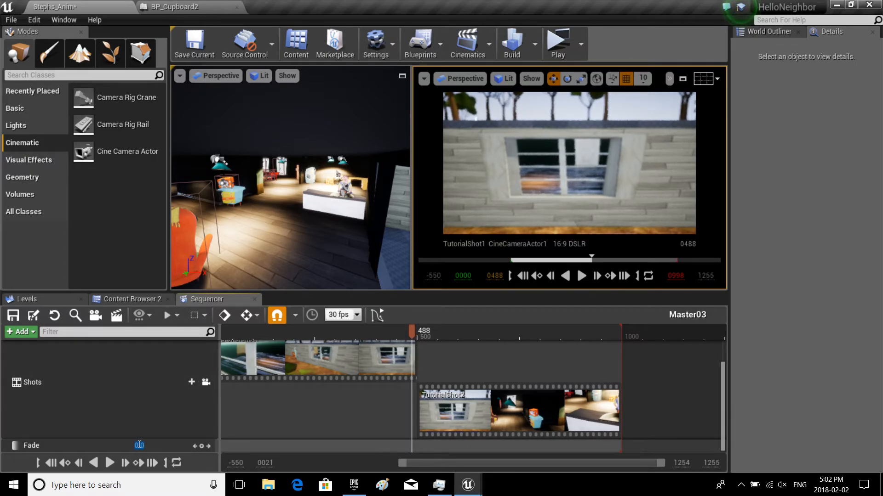
{"action": "left_click", "coordinate": [200, 447]}
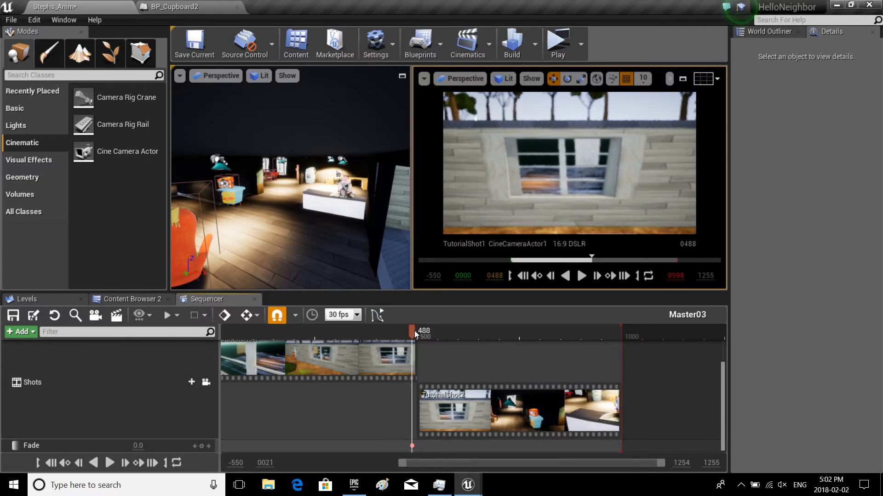
Step to the start of the second shot and scrub across the cut to check the fade
{"action": "left_click_drag", "start_coordinate": [415, 332], "coordinate": [419, 335]}
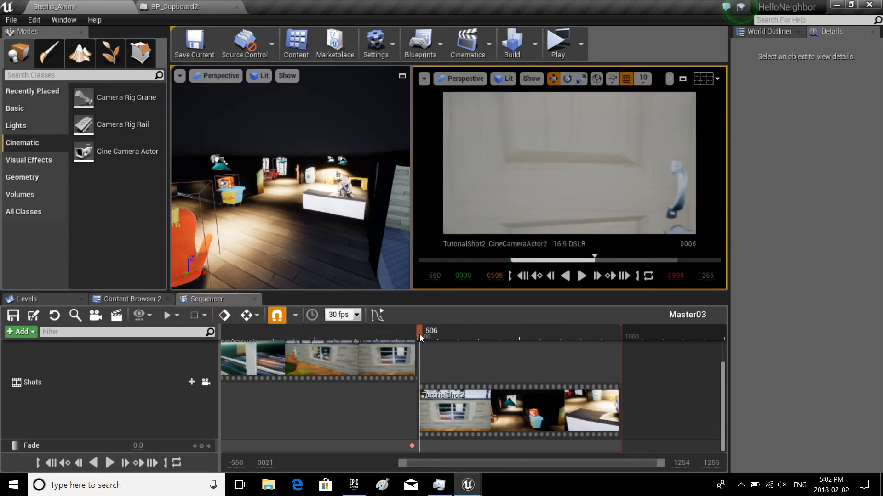
{"action": "left_click_drag", "start_coordinate": [420, 335], "coordinate": [418, 334]}
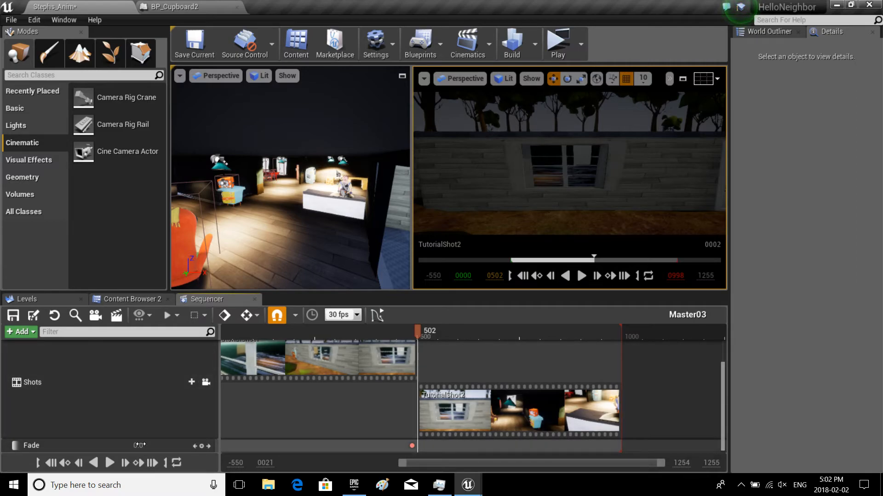
{"action": "type", "text": "1"}
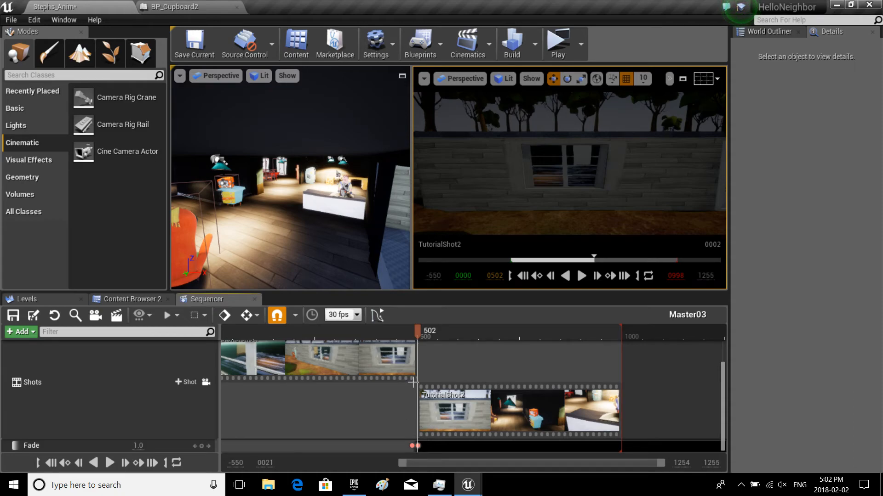
{"action": "mouse_move", "coordinate": [421, 334]}
{"action": "left_mouse_down"}
{"action": "mouse_move", "coordinate": [408, 340]}
{"action": "mouse_move", "coordinate": [430, 333]}
{"action": "mouse_move", "coordinate": [308, 344]}
{"action": "mouse_move", "coordinate": [225, 335]}
{"action": "left_mouse_up"}
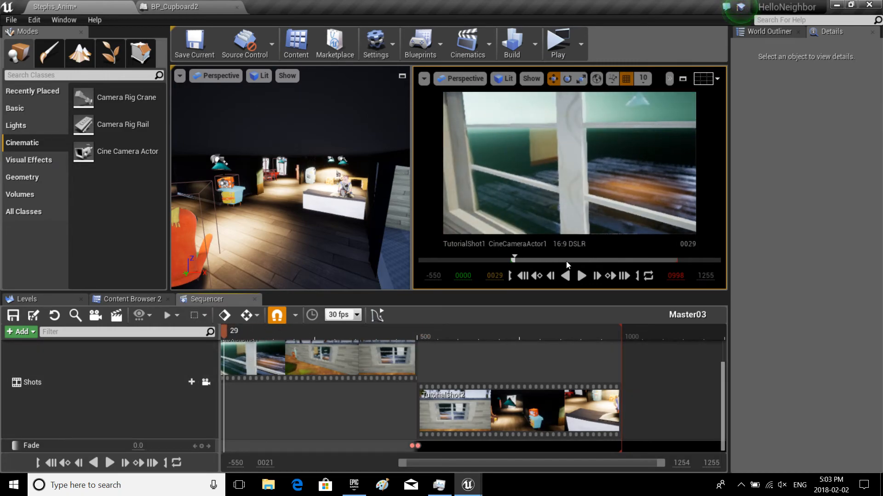
Play Master03 through both shots, then reopen TutorialShot2's timeline for editing
{"action": "left_click", "coordinate": [582, 275]}
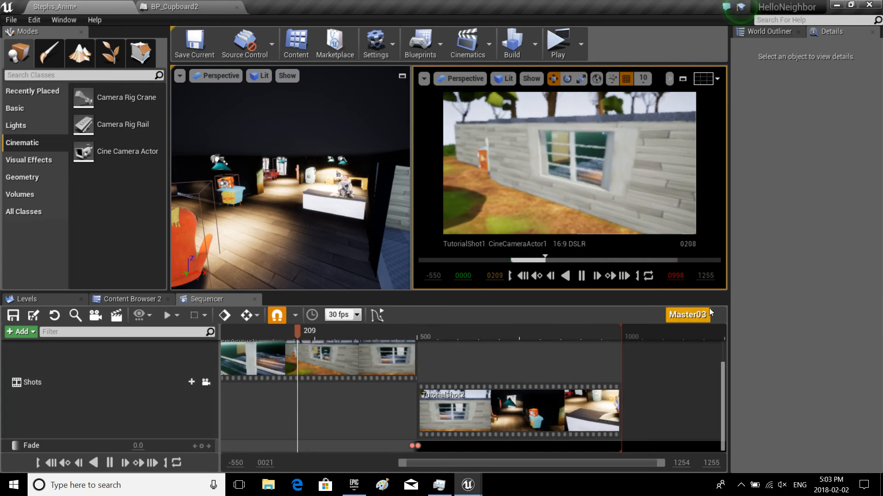
{"action": "double_click", "coordinate": [557, 403]}
{"action": "scroll", "coordinate": [79, 378], "scroll_direction": "down", "scroll_amount": 3}
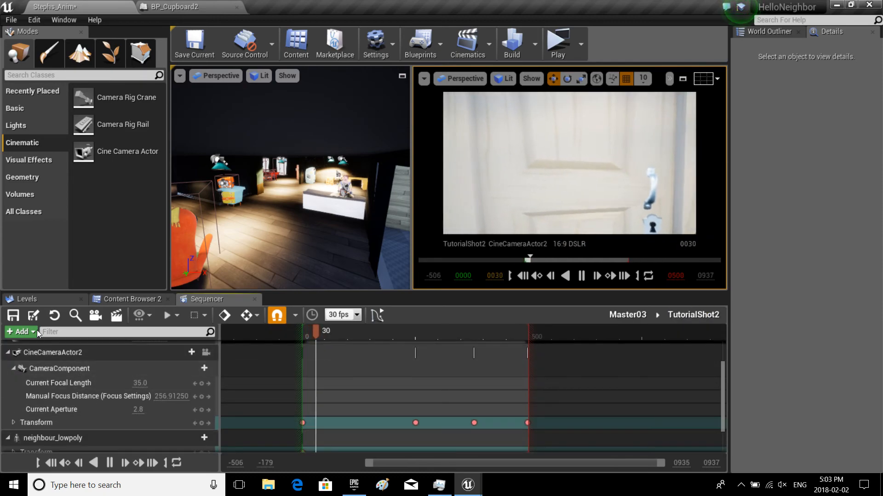
{"action": "left_click", "coordinate": [18, 333]}
Add an Audio Track to TutorialShot2 and browse sounds without choosing one
{"action": "left_click", "coordinate": [46, 293]}
{"action": "scroll", "coordinate": [73, 430], "scroll_direction": "down", "scroll_amount": 3}
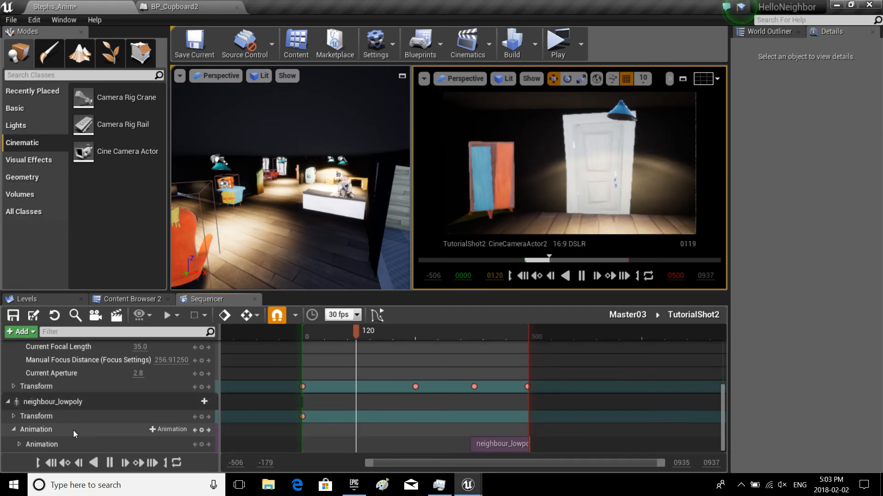
{"action": "scroll", "coordinate": [113, 398], "scroll_direction": "up", "scroll_amount": 6}
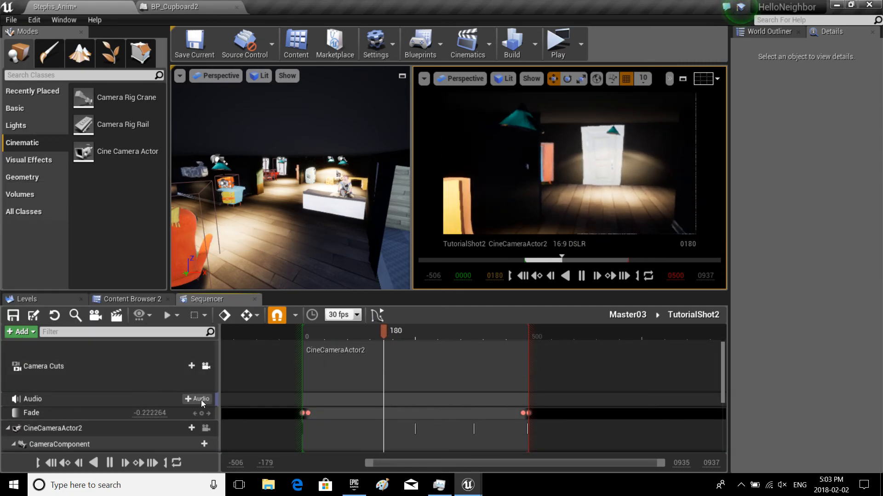
{"action": "left_click", "coordinate": [203, 400]}
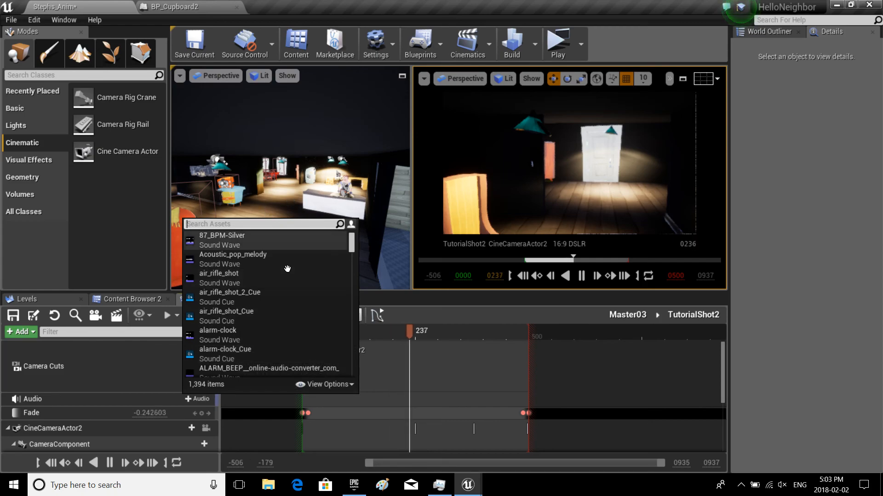
{"action": "scroll", "coordinate": [228, 297], "scroll_direction": "down", "scroll_amount": 5}
{"action": "scroll", "coordinate": [220, 305], "scroll_direction": "down", "scroll_amount": 3}
{"action": "scroll", "coordinate": [220, 306], "scroll_direction": "up", "scroll_amount": 5}
{"action": "scroll", "coordinate": [220, 306], "scroll_direction": "up", "scroll_amount": 4}
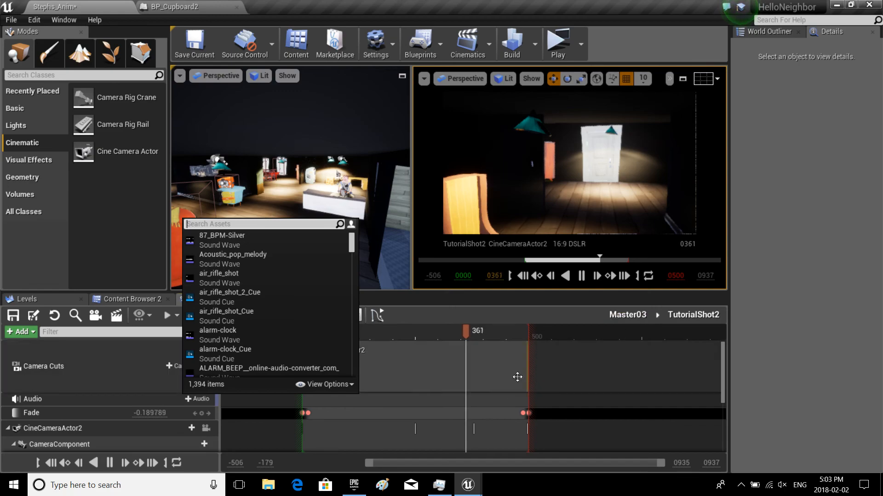
{"action": "left_click", "coordinate": [601, 364]}
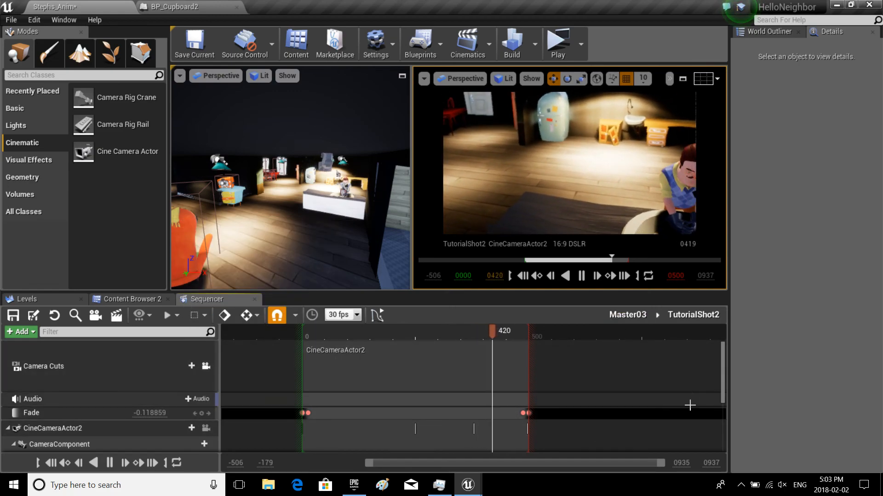